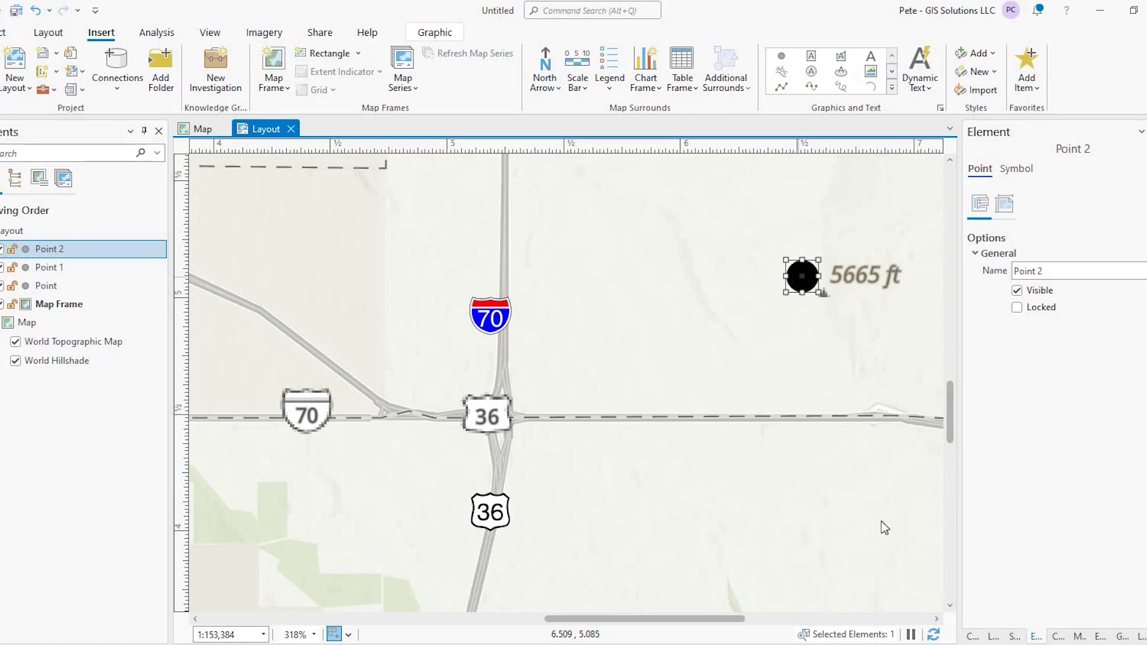
# Step: Open Point 2's properties and launch the Style… shape gallery from its Symbol tab
pyautogui.rightClick(796, 274)
pyautogui.click(1008, 226)
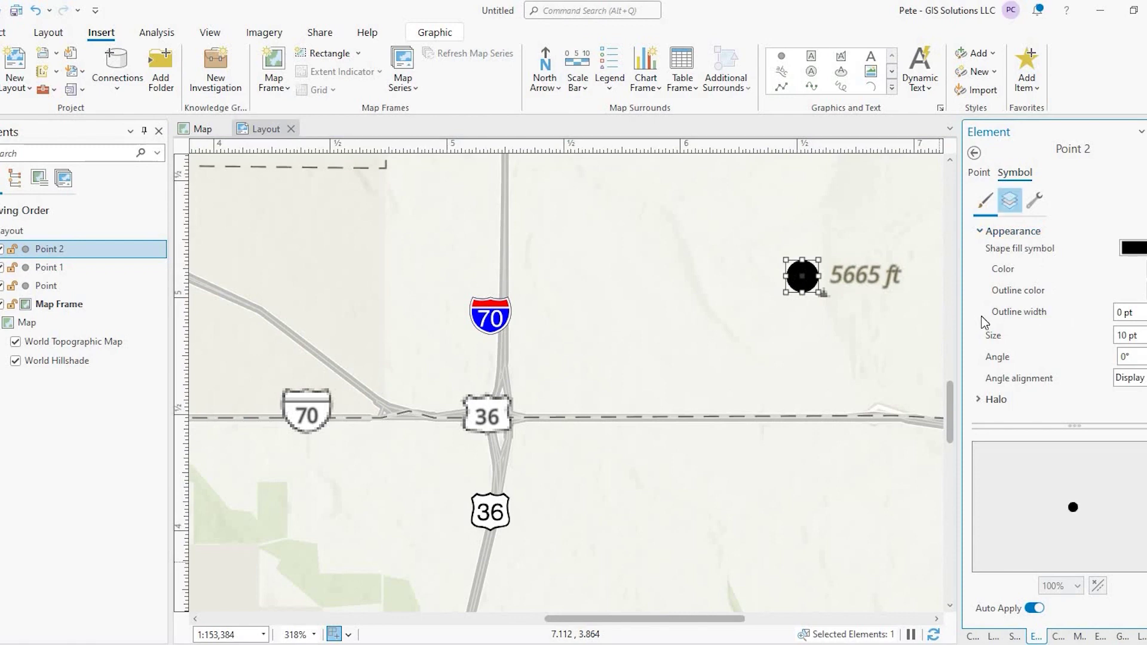
pyautogui.click(1006, 316)
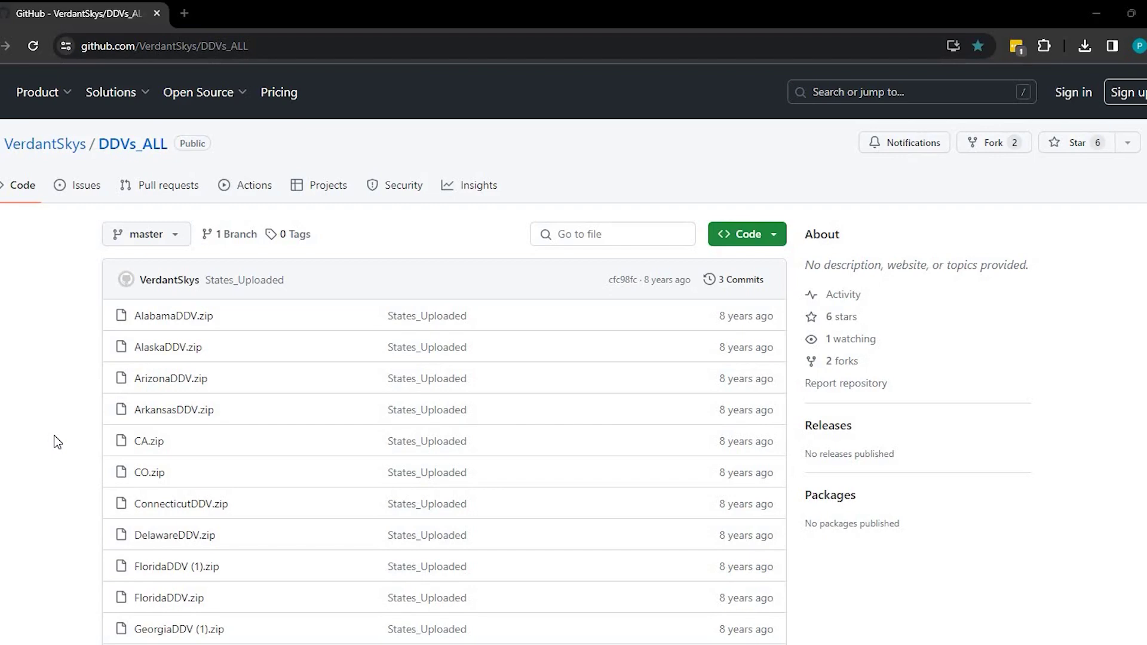
pyautogui.scroll(-3, 54, 437)
pyautogui.scroll(3, 55, 437)
pyautogui.scroll(-5, 59, 403)
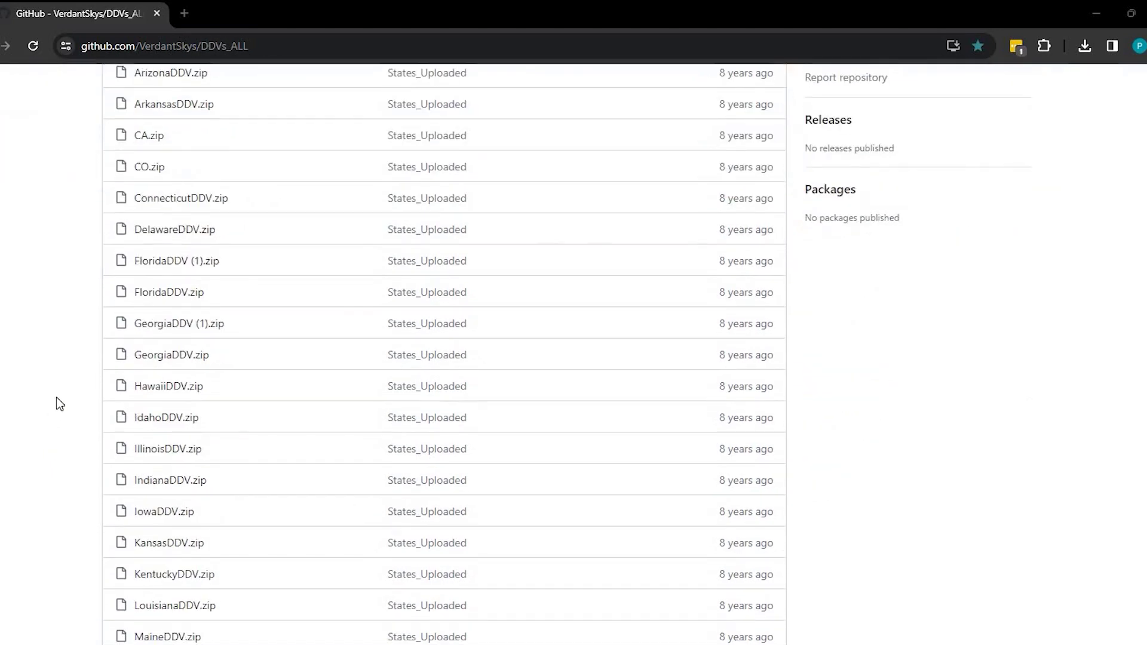
pyautogui.scroll(5, 57, 402)
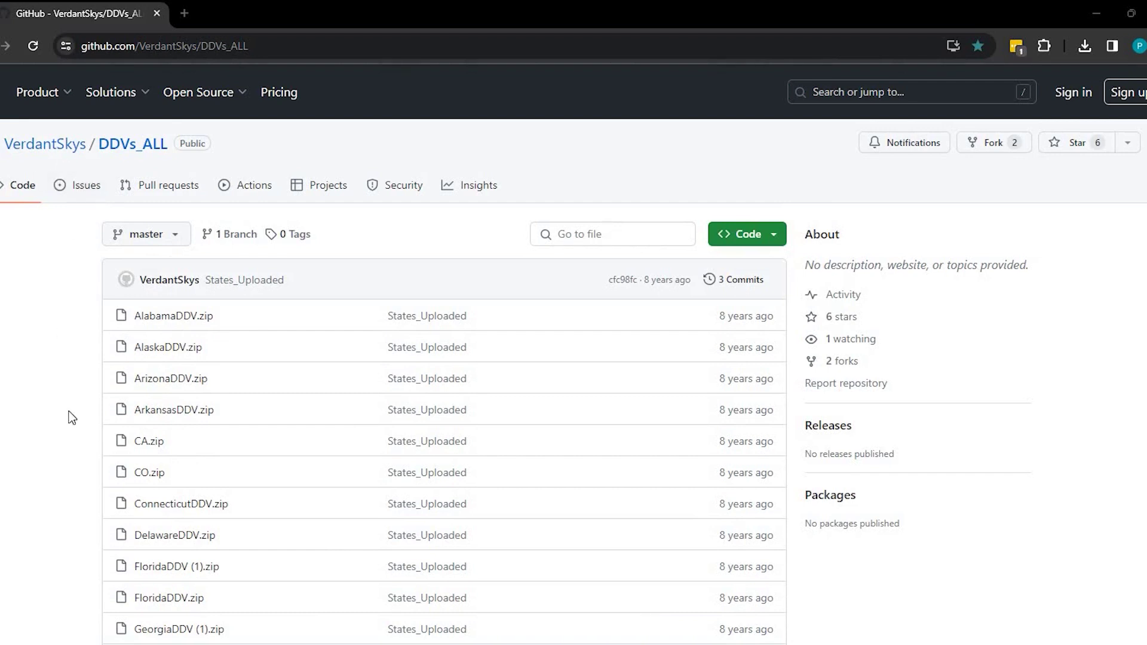
pyautogui.scroll(-20, 71, 424)
pyautogui.scroll(3, 71, 424)
pyautogui.scroll(6, 71, 425)
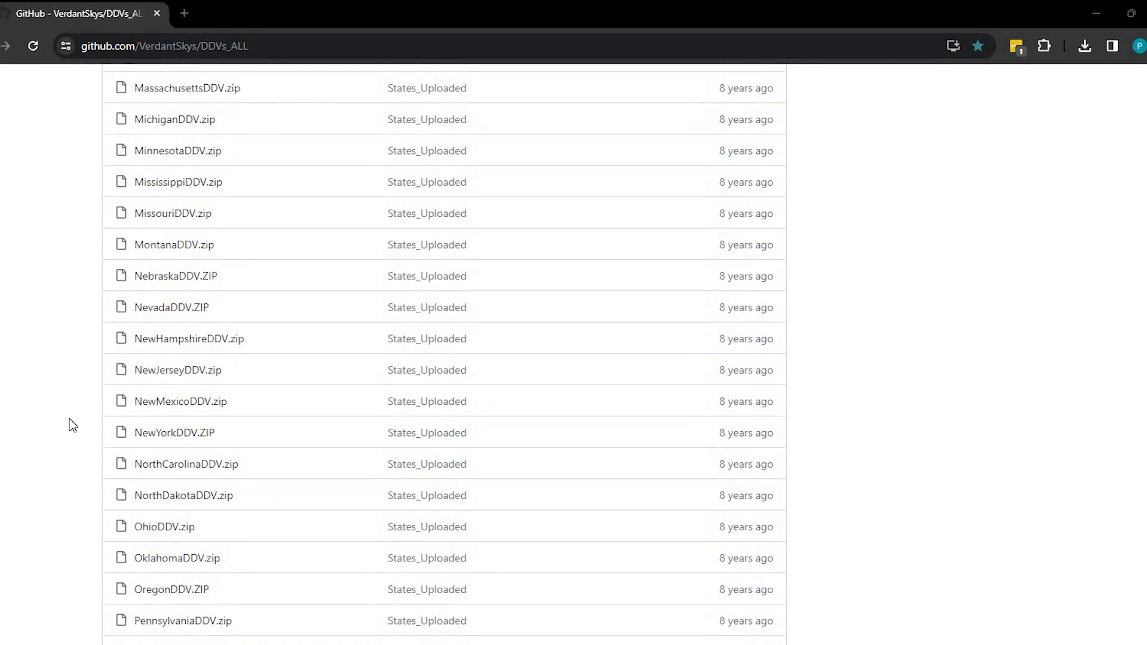
pyautogui.scroll(15, 71, 424)
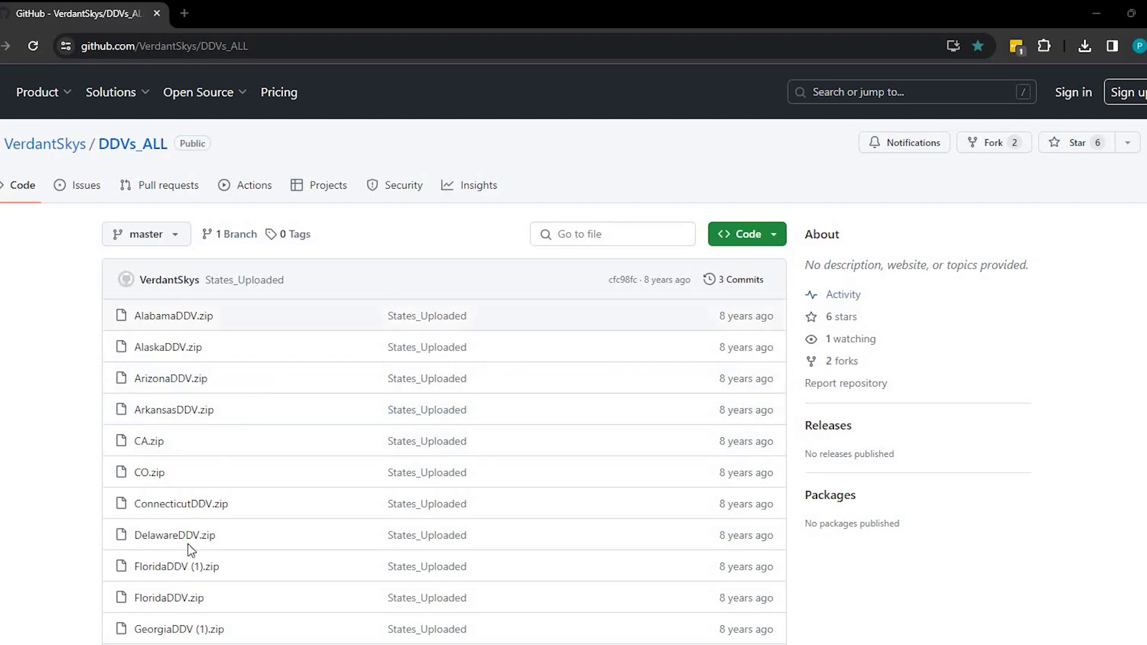
# Step: Download the 1.56 MB CO.zip file from the DDVs_ALL GitHub repository
pyautogui.click(777, 241)
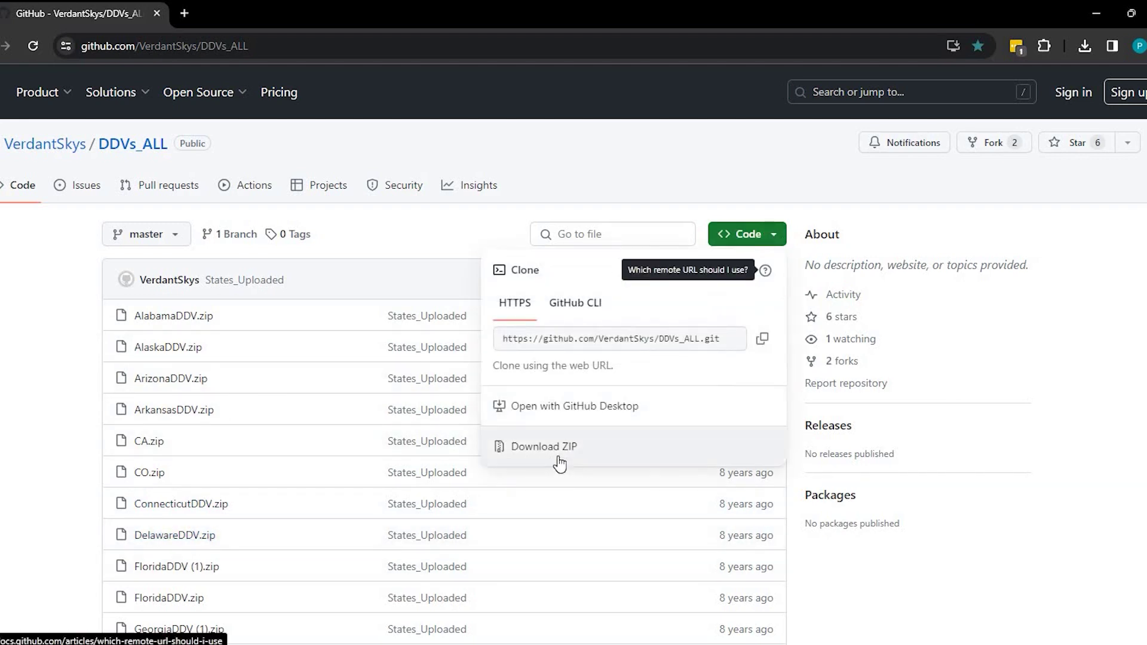
pyautogui.click(138, 550)
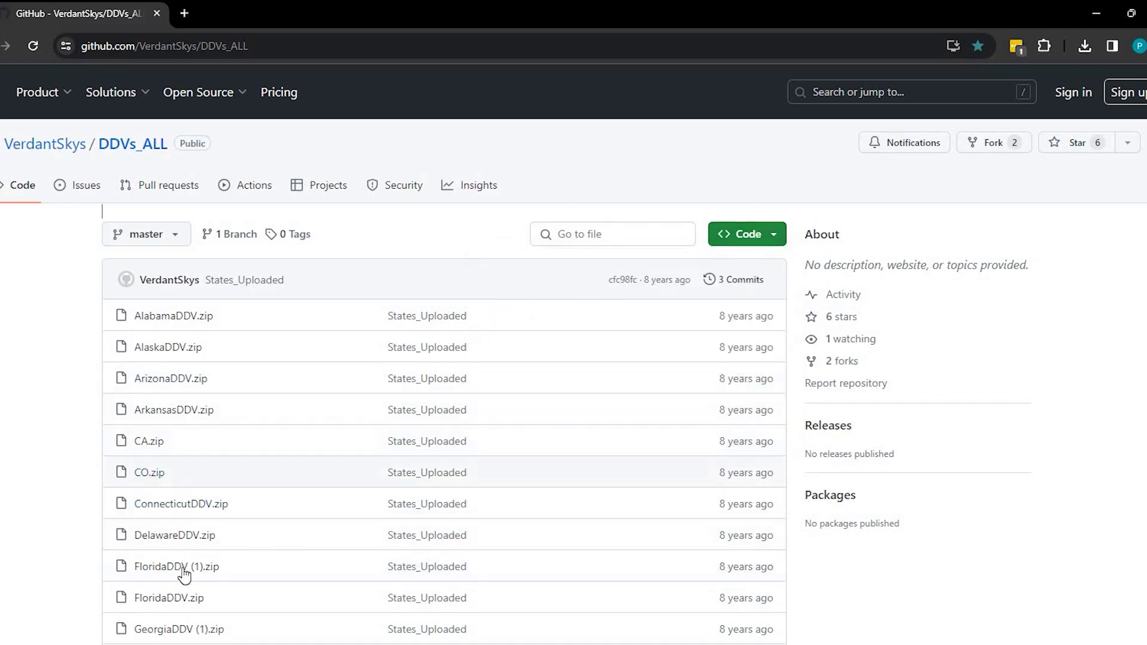
pyautogui.click(147, 475)
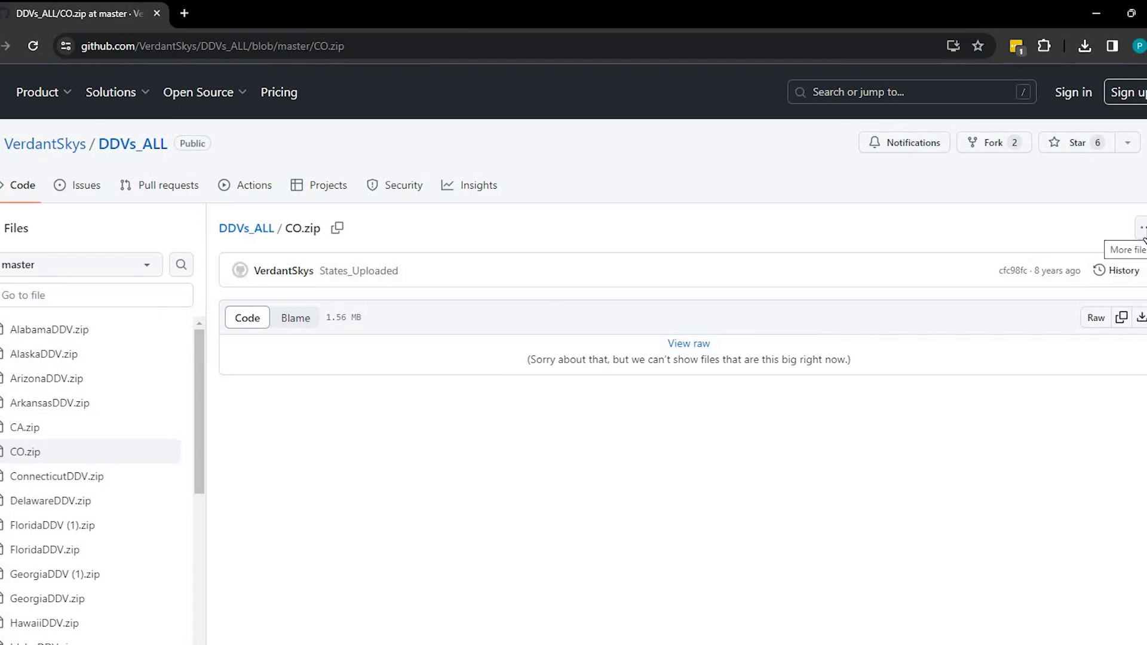
pyautogui.click(1142, 228)
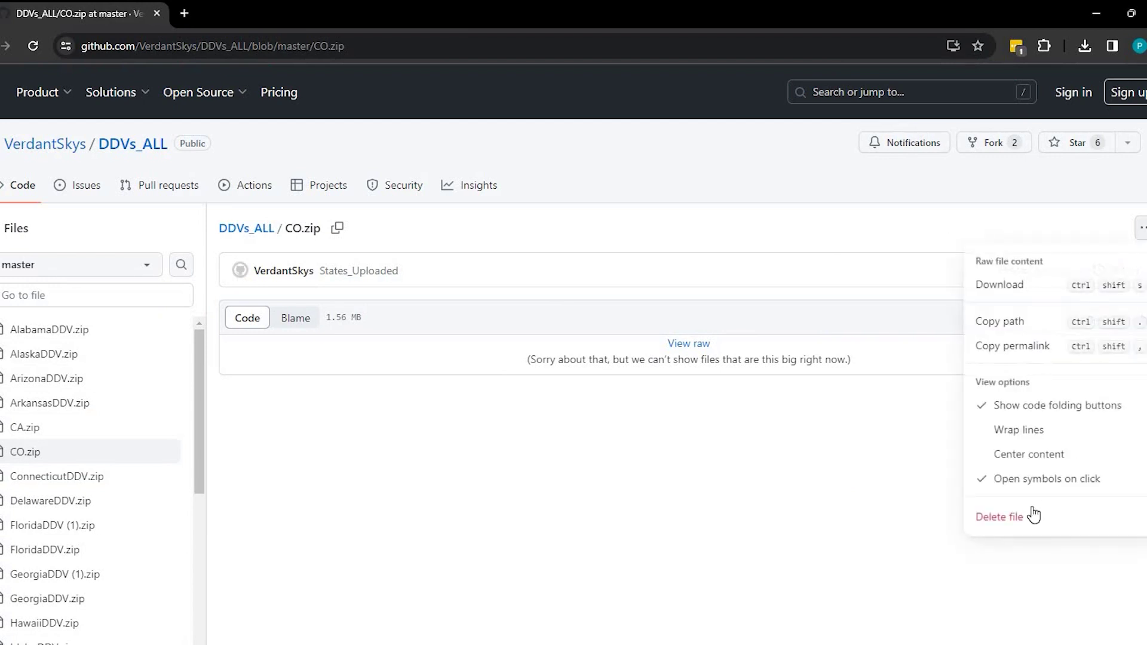
pyautogui.click(1002, 286)
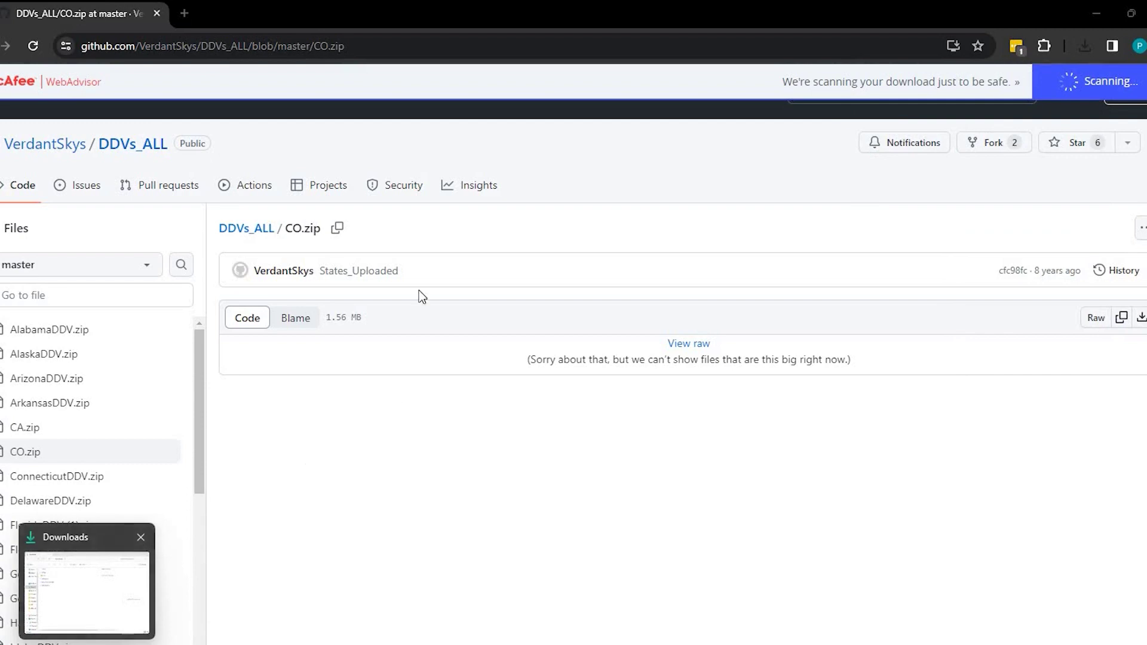
# Step: Extract the downloaded CO zip in Downloads to the suggested CO folder
pyautogui.click(101, 549)
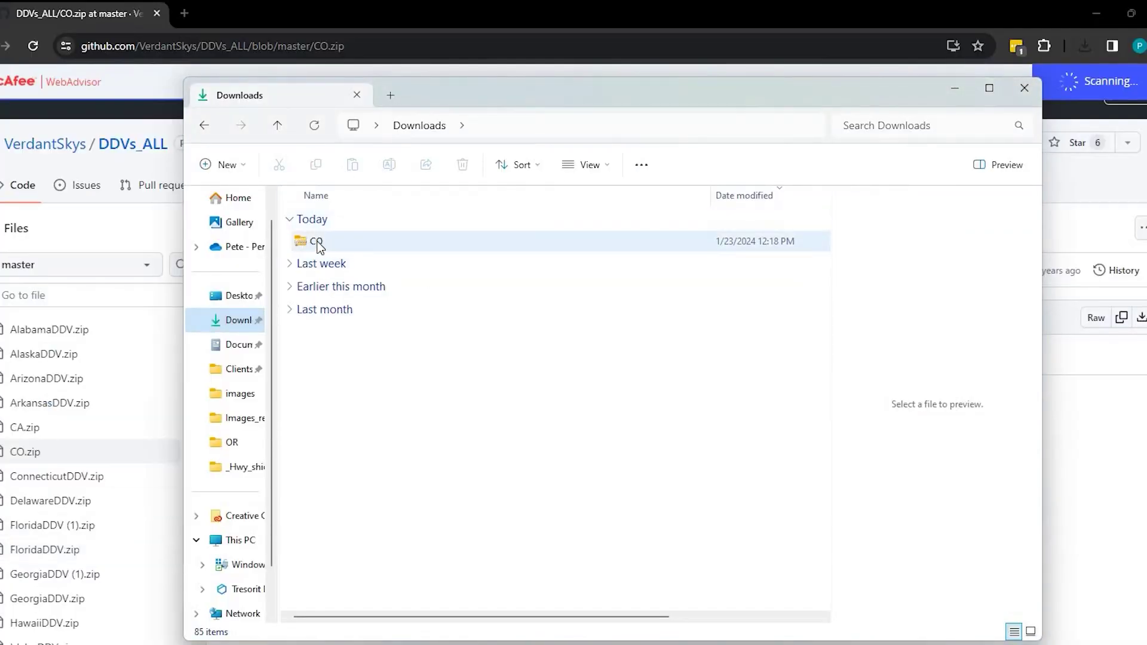
pyautogui.rightClick(318, 246)
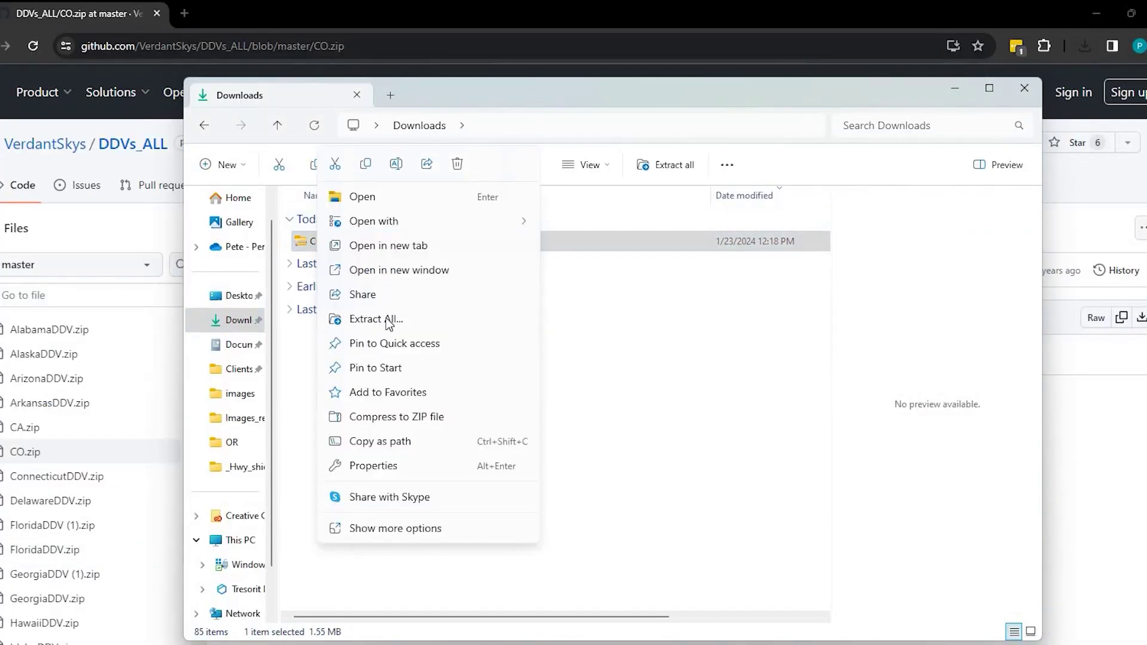
pyautogui.click(387, 319)
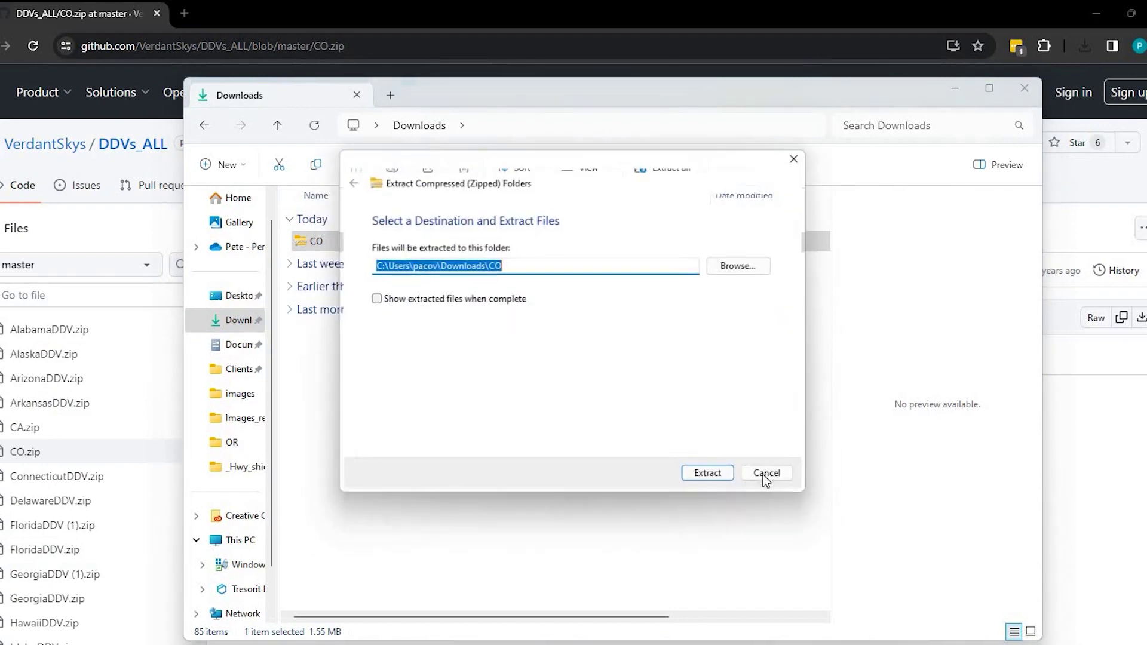
pyautogui.click(714, 478)
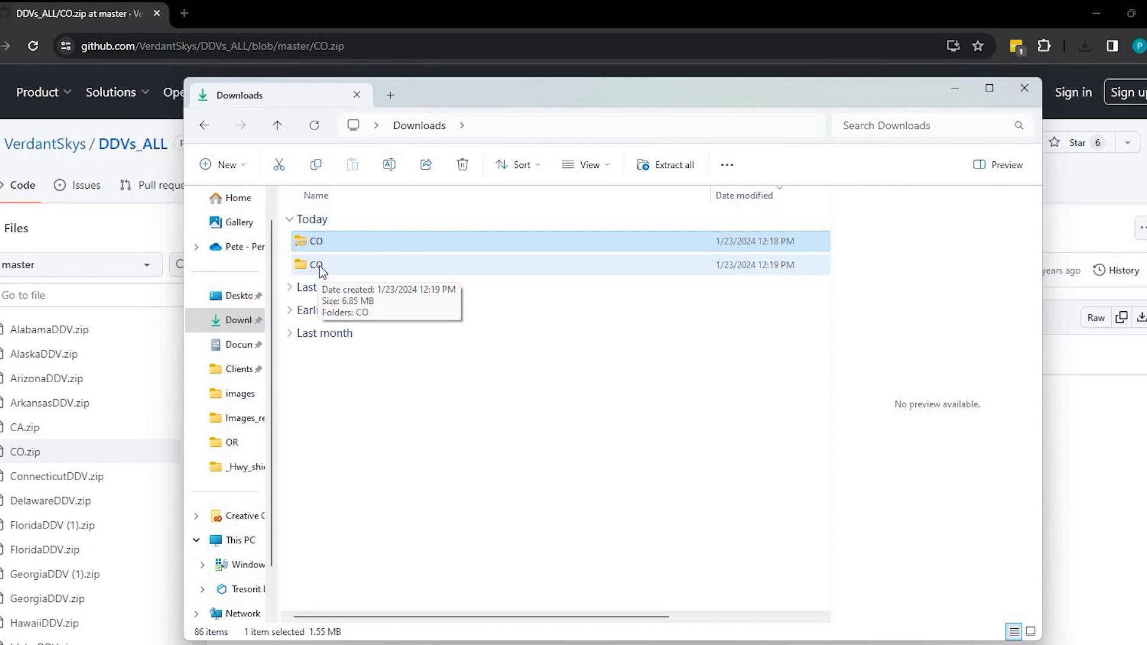
# Step: Open the extracted CO folder and its CO subfolder to view the style files, fonts and manual
pyautogui.doubleClick(322, 270)
pyautogui.doubleClick(314, 243)
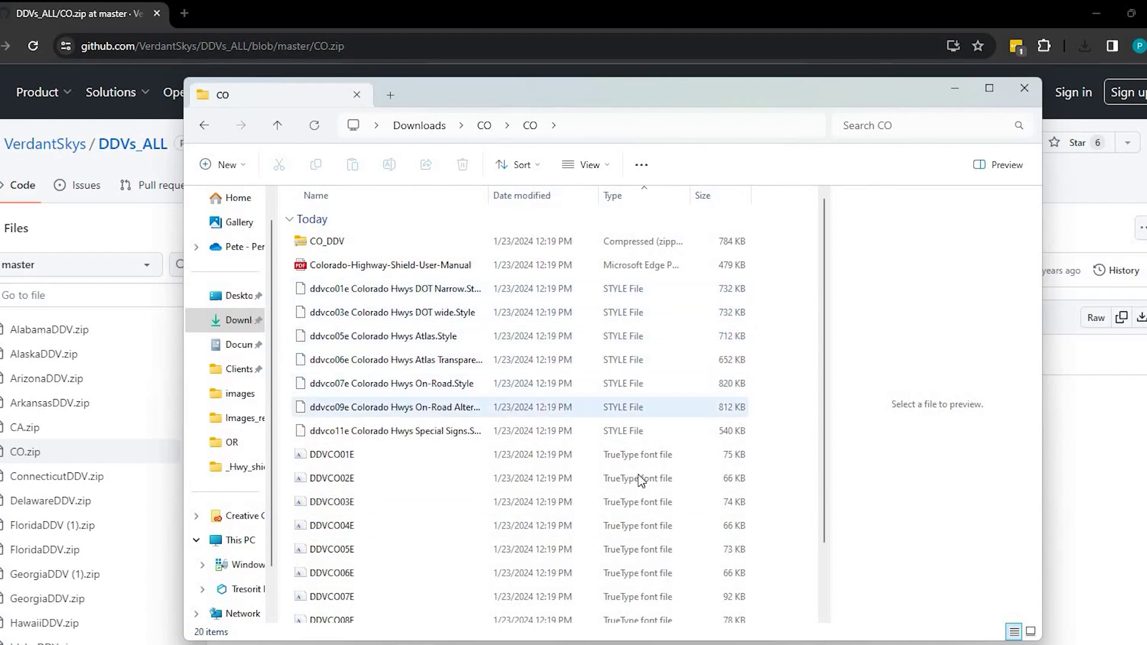
pyautogui.scroll(-1, 649, 481)
pyautogui.scroll(1, 325, 284)
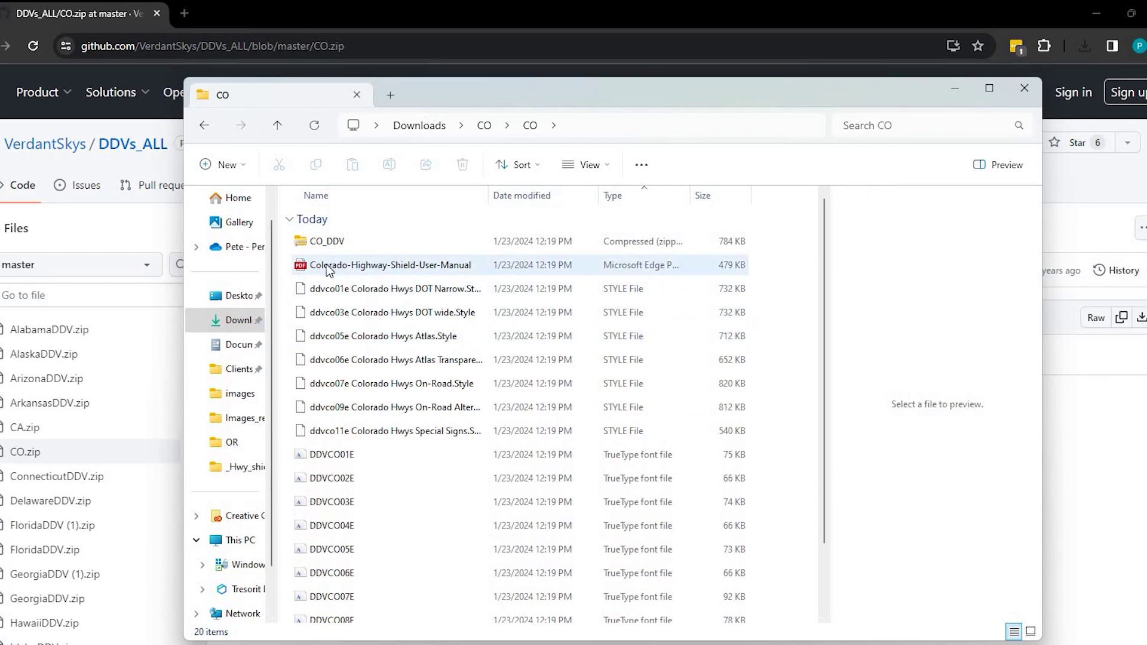
pyautogui.doubleClick(362, 270)
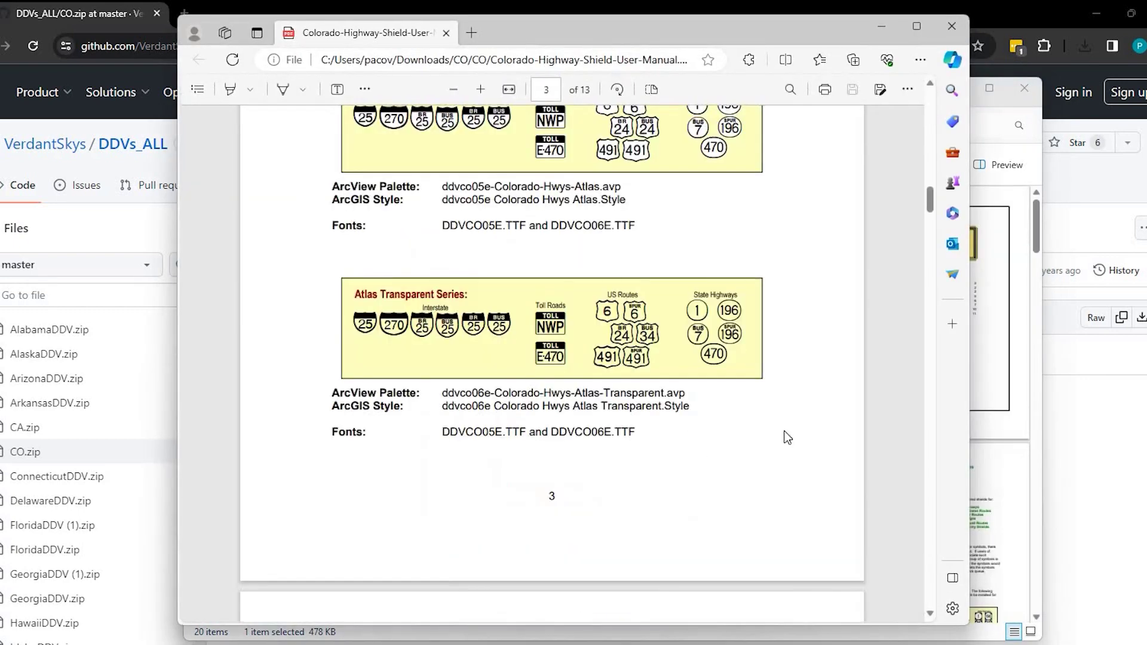
pyautogui.scroll(10, 793, 423)
pyautogui.scroll(10, 749, 428)
pyautogui.scroll(-8, 697, 437)
pyautogui.scroll(-8, 469, 325)
pyautogui.scroll(-5, 713, 338)
pyautogui.scroll(-10, 715, 389)
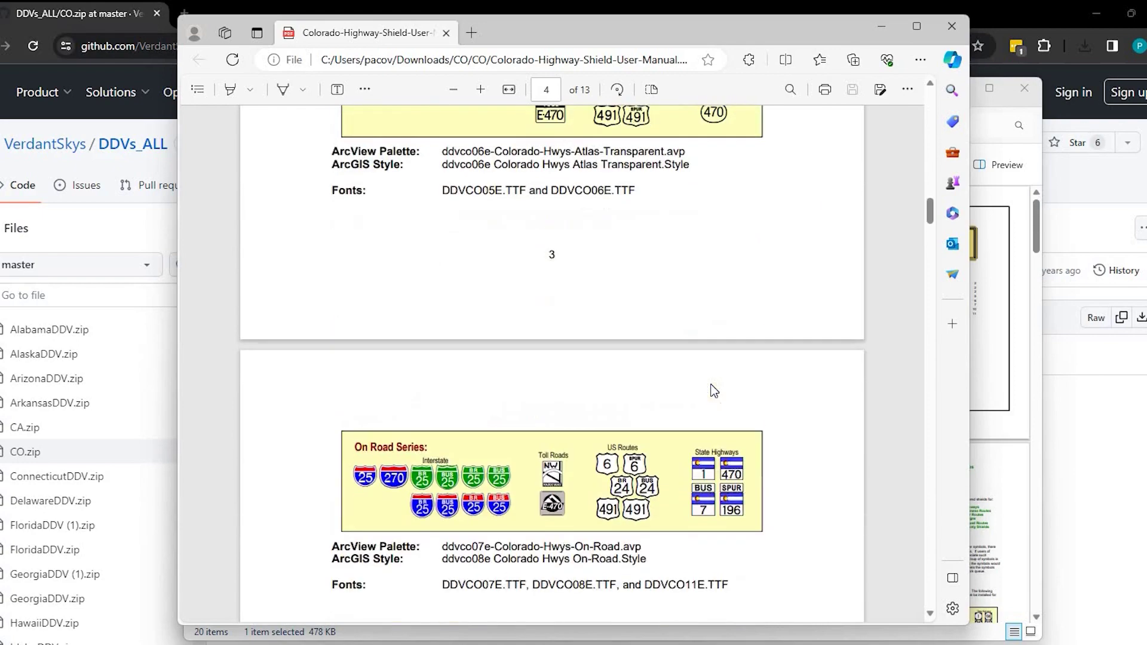
pyautogui.scroll(-8, 713, 391)
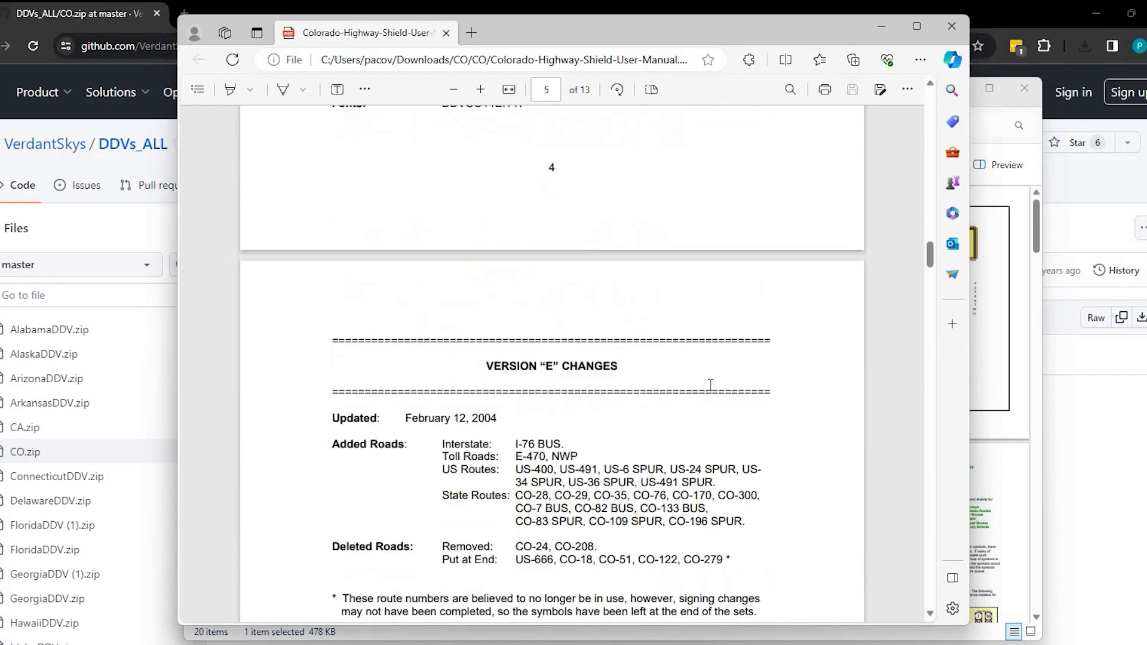
pyautogui.scroll(20, 637, 188)
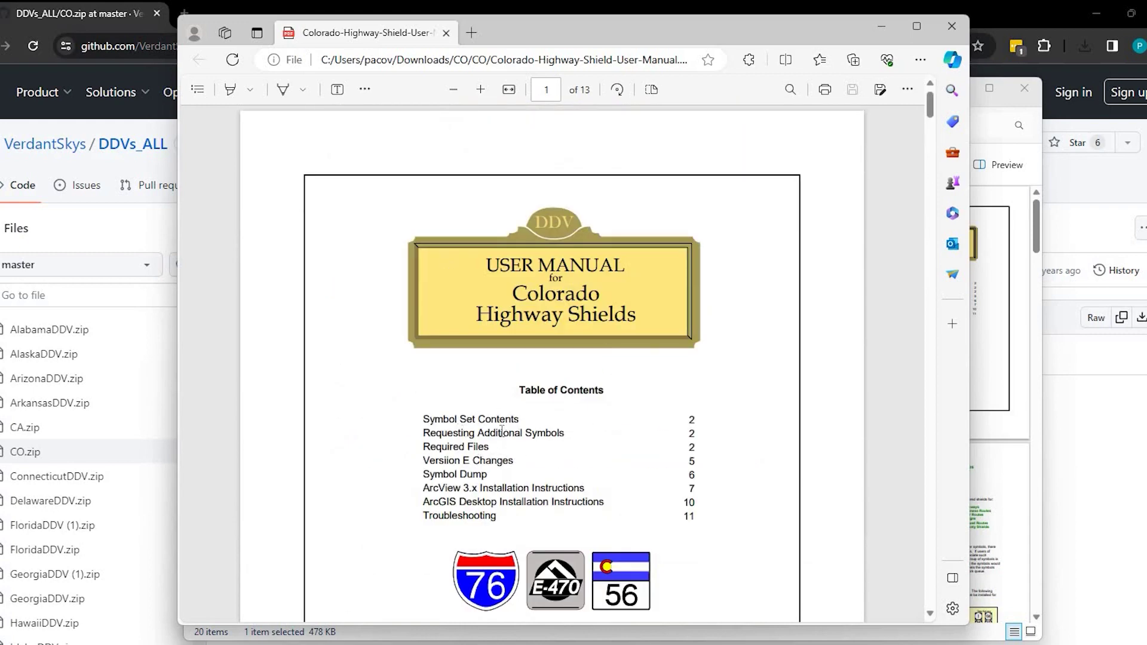
pyautogui.scroll(-4, 553, 452)
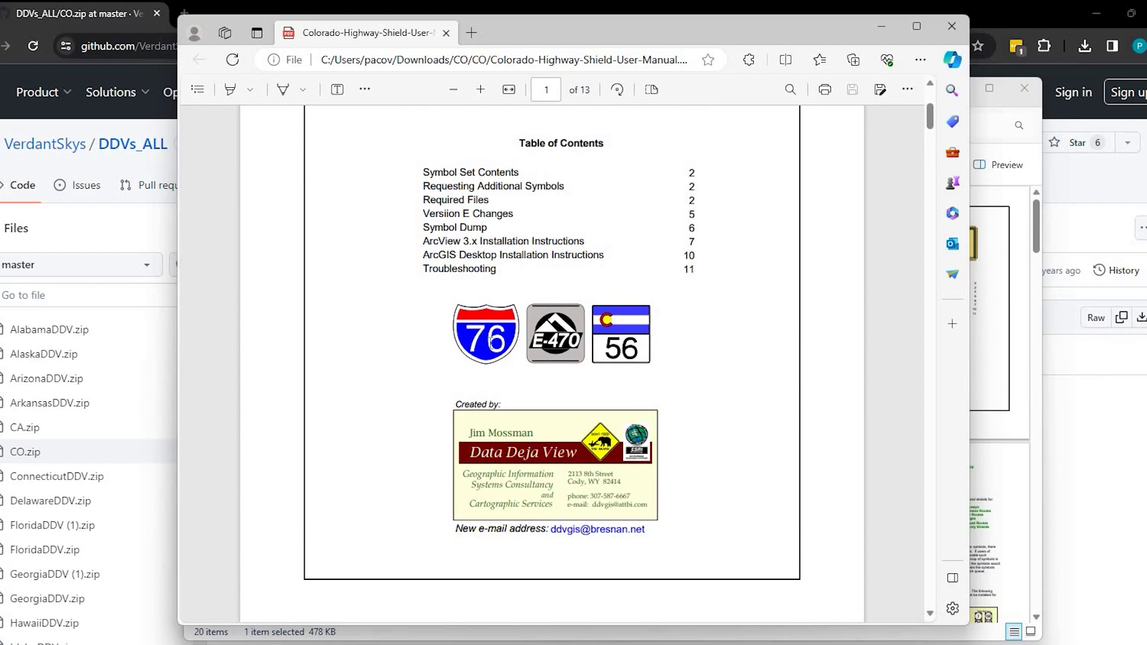
pyautogui.scroll(-3, 489, 342)
pyautogui.scroll(-4, 518, 408)
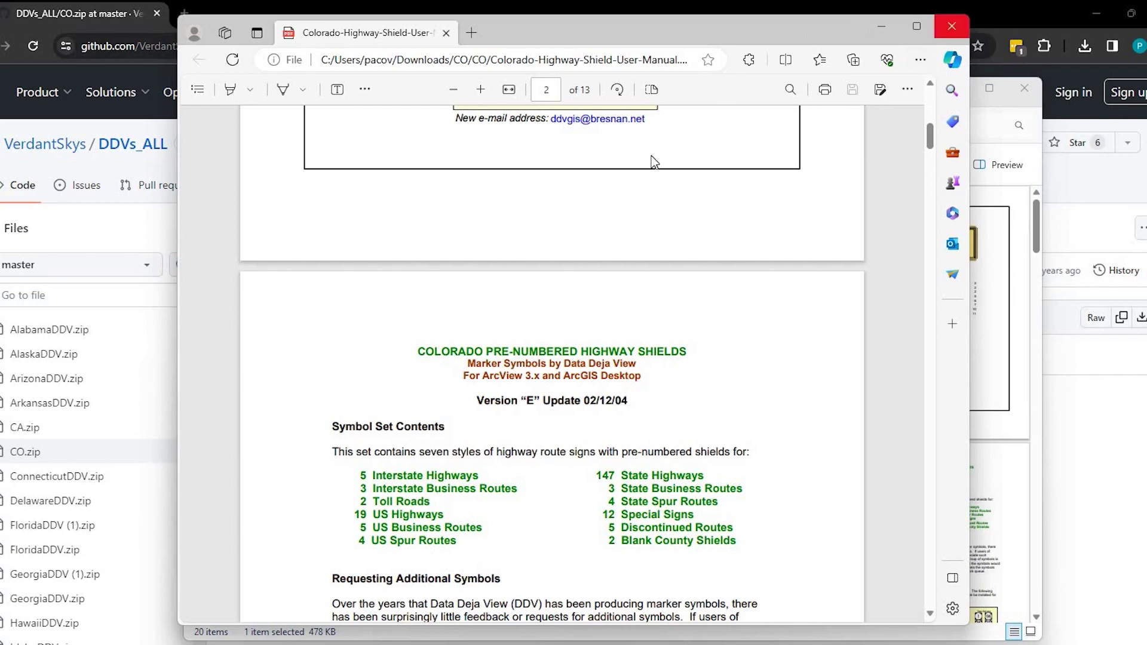
pyautogui.click(951, 26)
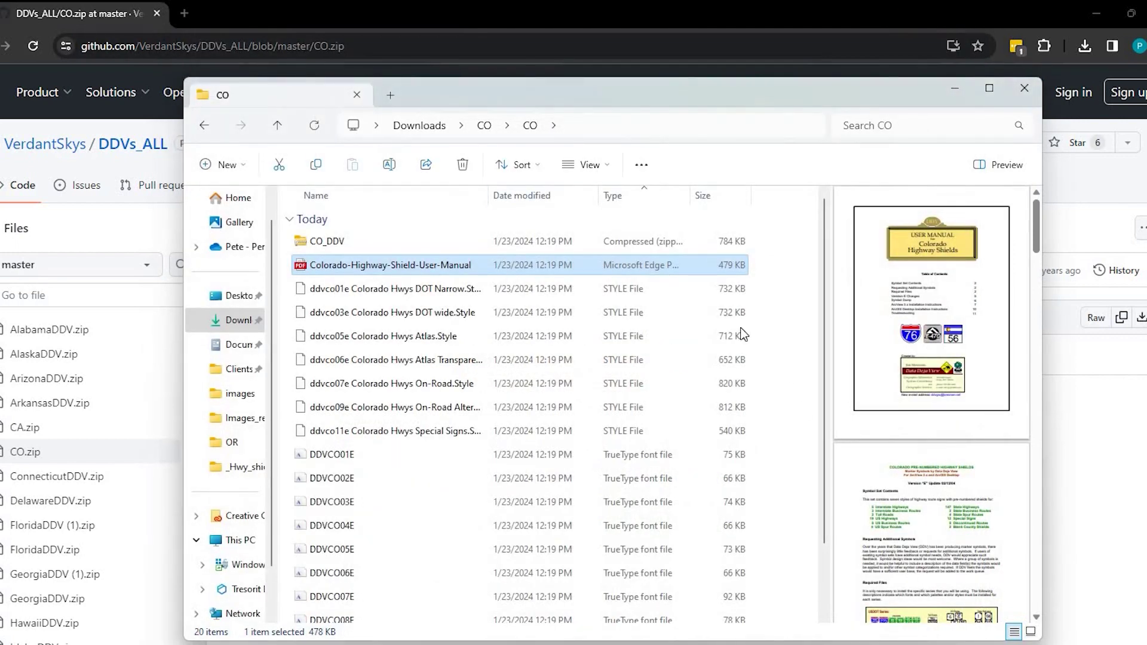
# Step: Select the 18 Colorado .Style and DDVCO font files through DDVCO11E and copy them
pyautogui.click(629, 291)
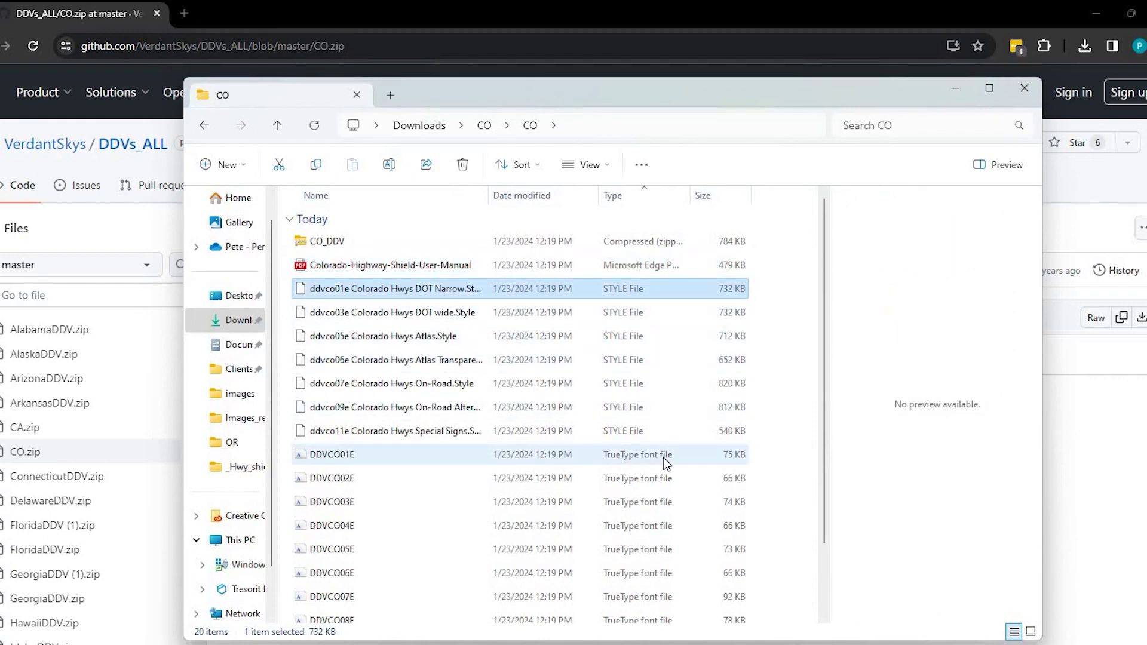
pyautogui.scroll(-2, 359, 604)
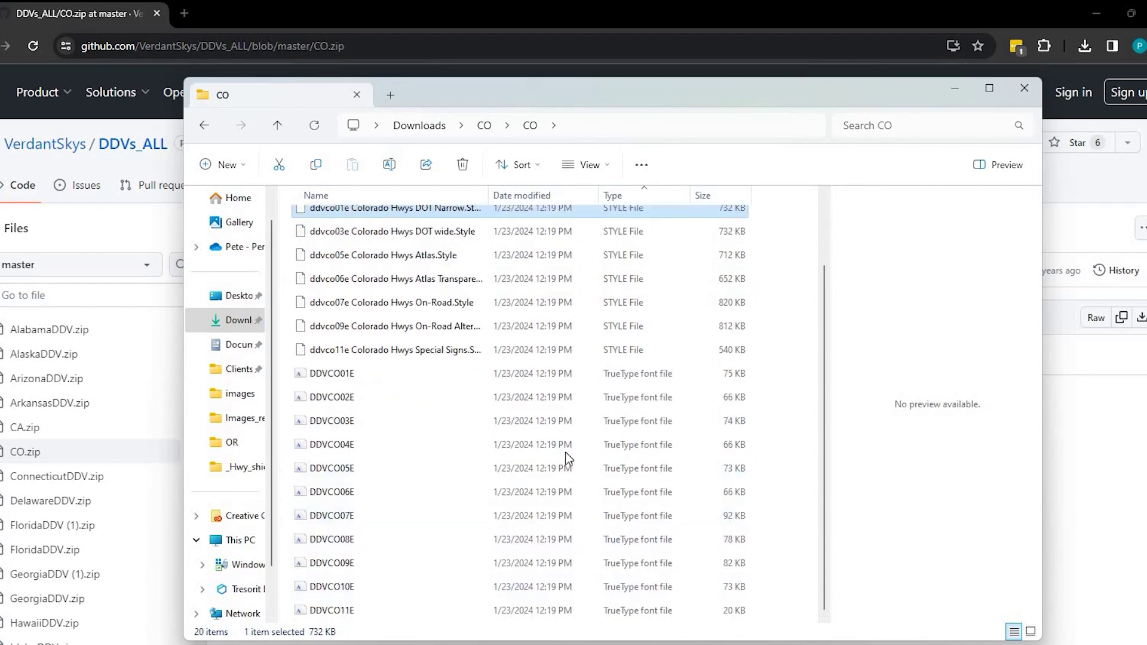
pyautogui.hotkey('shift', 'End')
pyautogui.scroll(3, 360, 281)
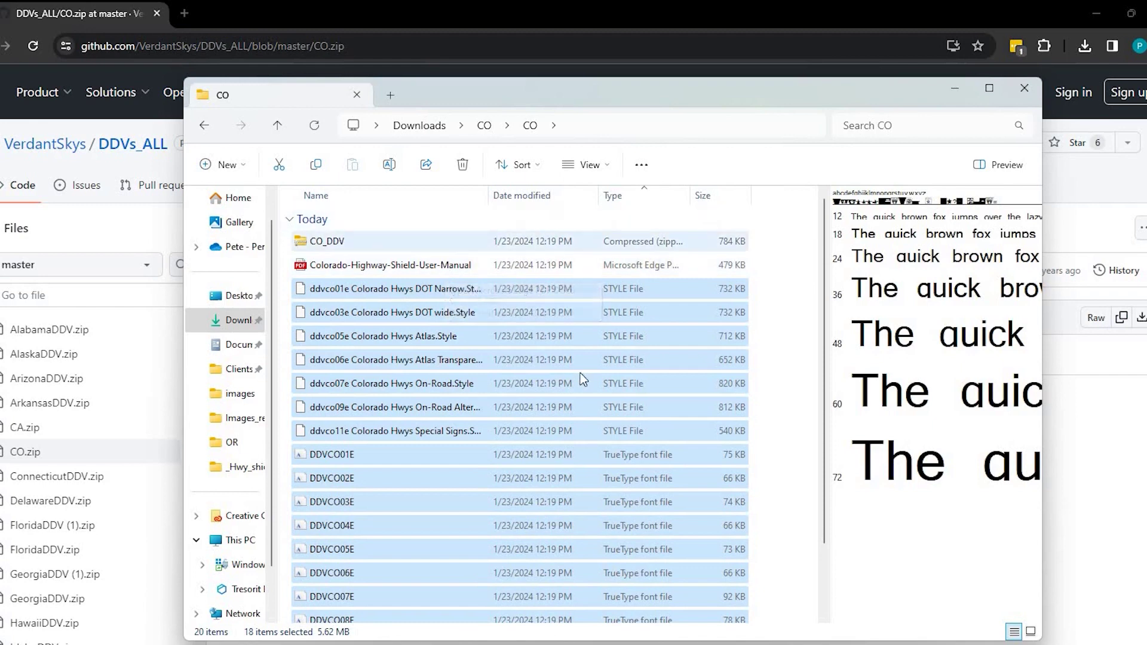
pyautogui.click(316, 168)
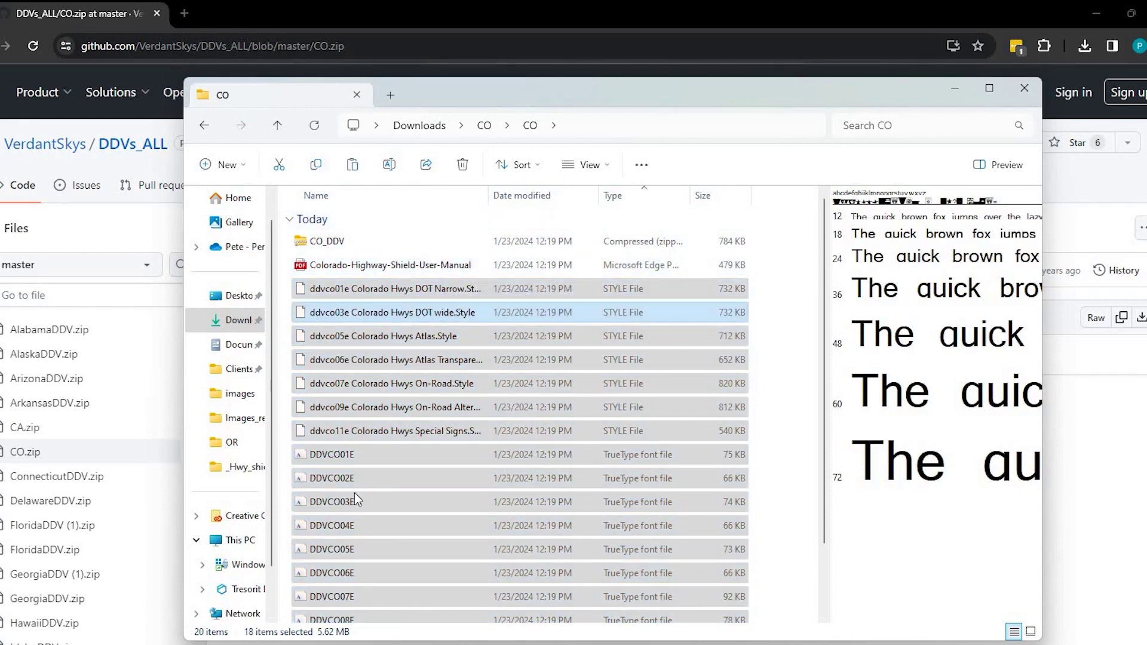
# Step: Navigate to C:\Program Files\ArcGIS\Pro\Resources\Fonts in File Explorer
pyautogui.click(250, 566)
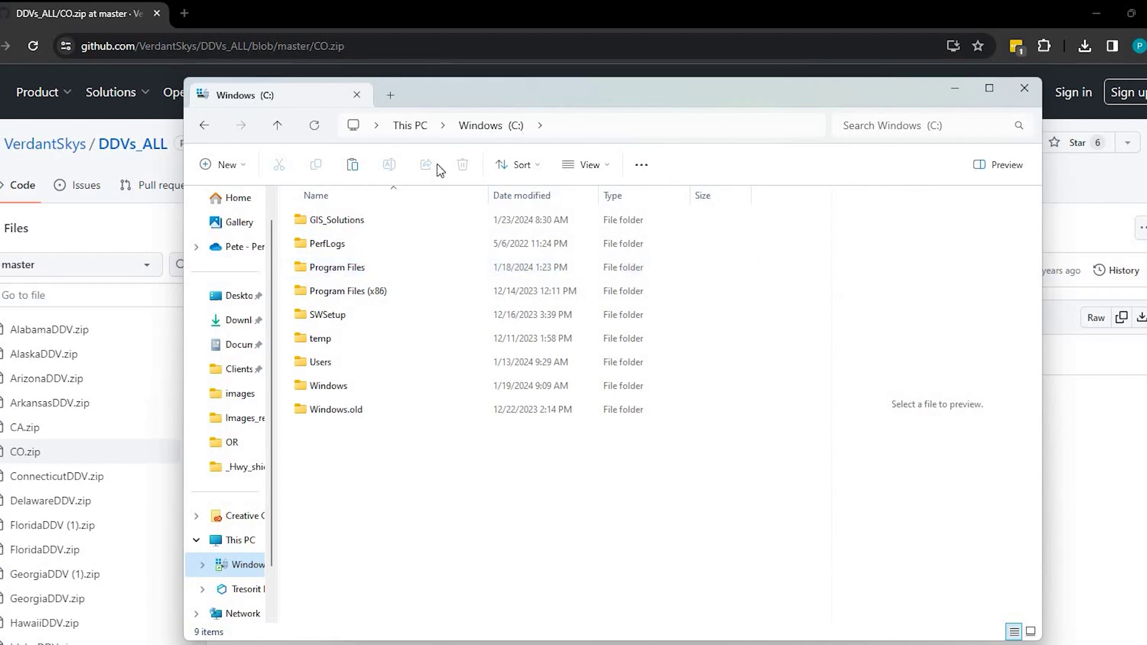
pyautogui.doubleClick(333, 265)
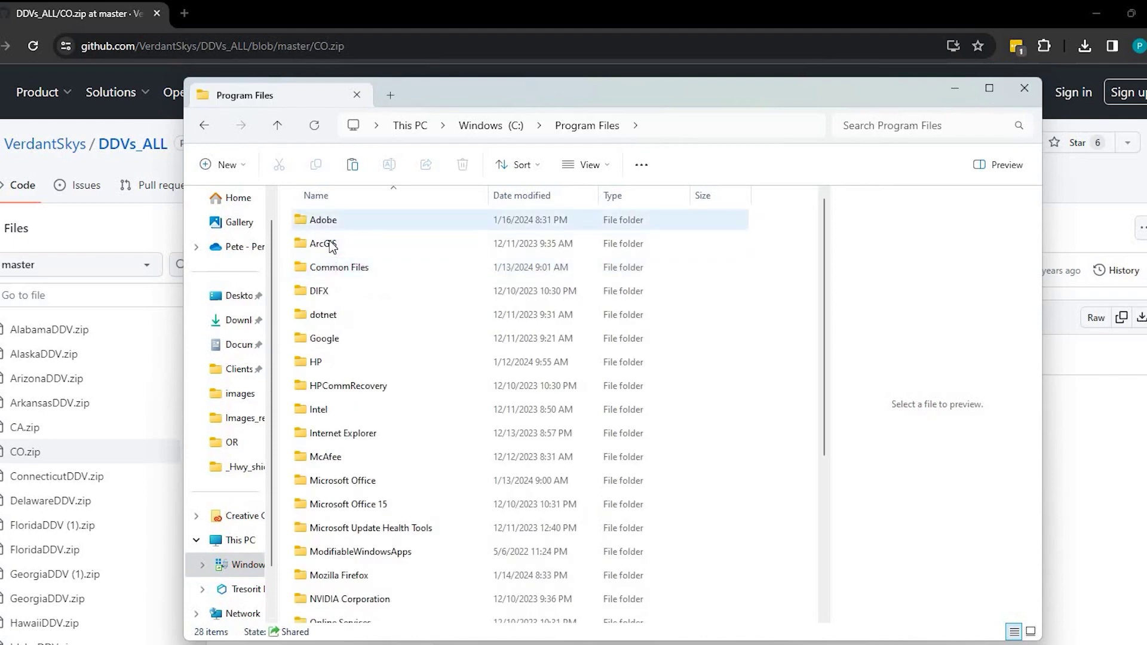
pyautogui.doubleClick(322, 239)
pyautogui.doubleClick(316, 221)
pyautogui.doubleClick(333, 268)
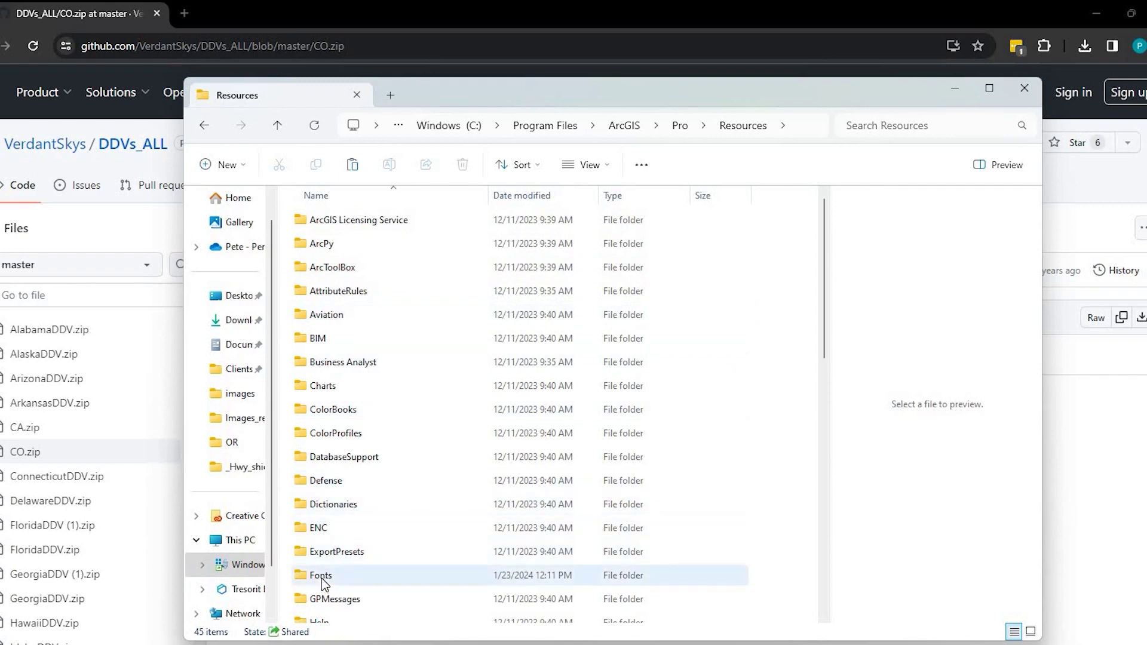
pyautogui.doubleClick(323, 581)
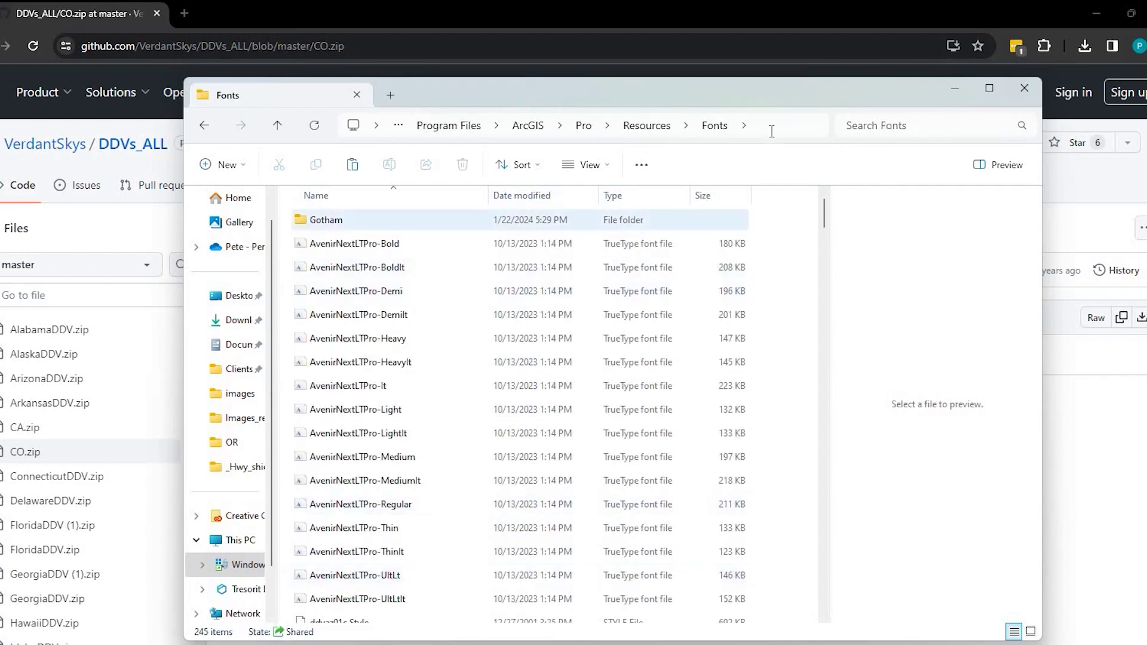
pyautogui.click(366, 128)
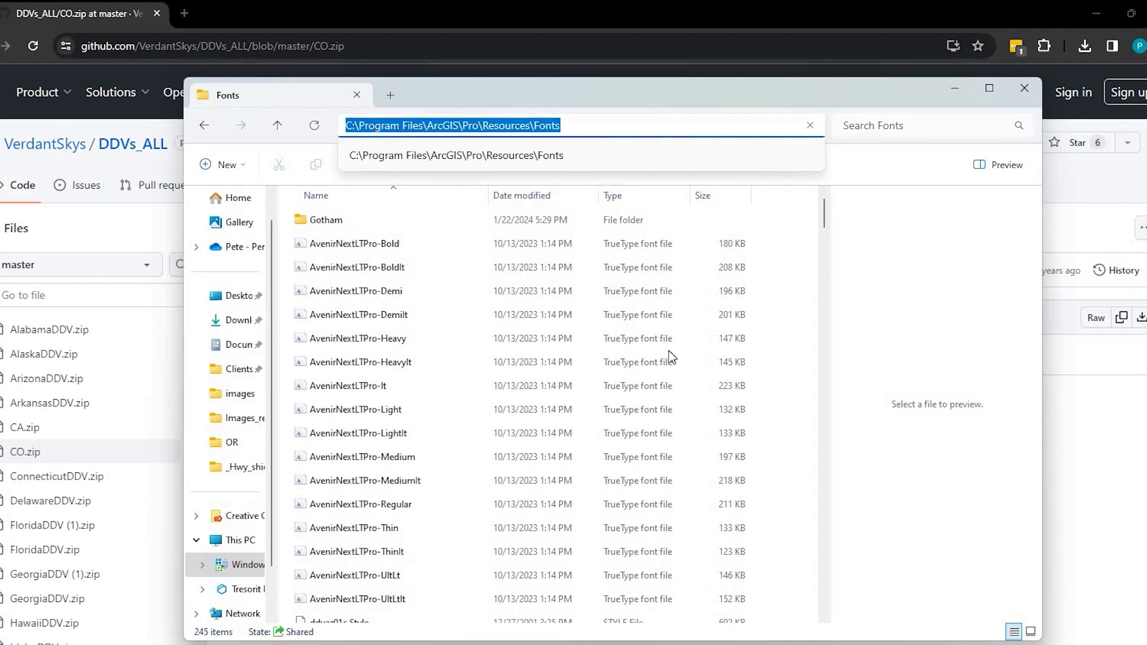
# Step: Paste the 18 Colorado files into ArcGIS Pro's Fonts folder, approving administrator access
pyautogui.click(357, 165)
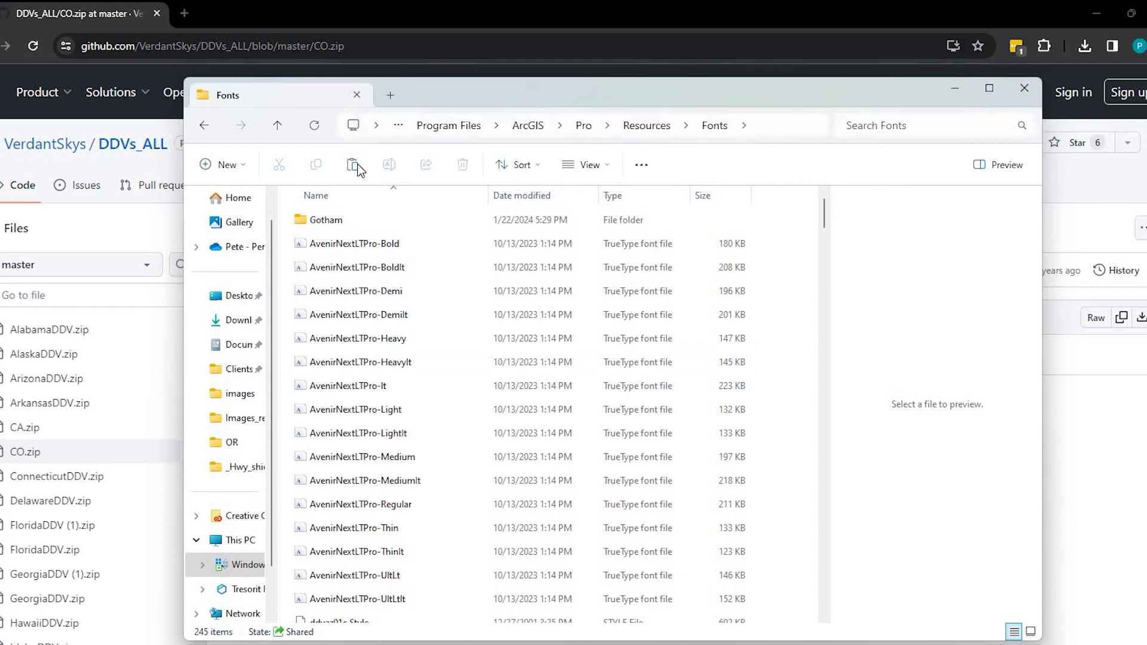
pyautogui.click(364, 165)
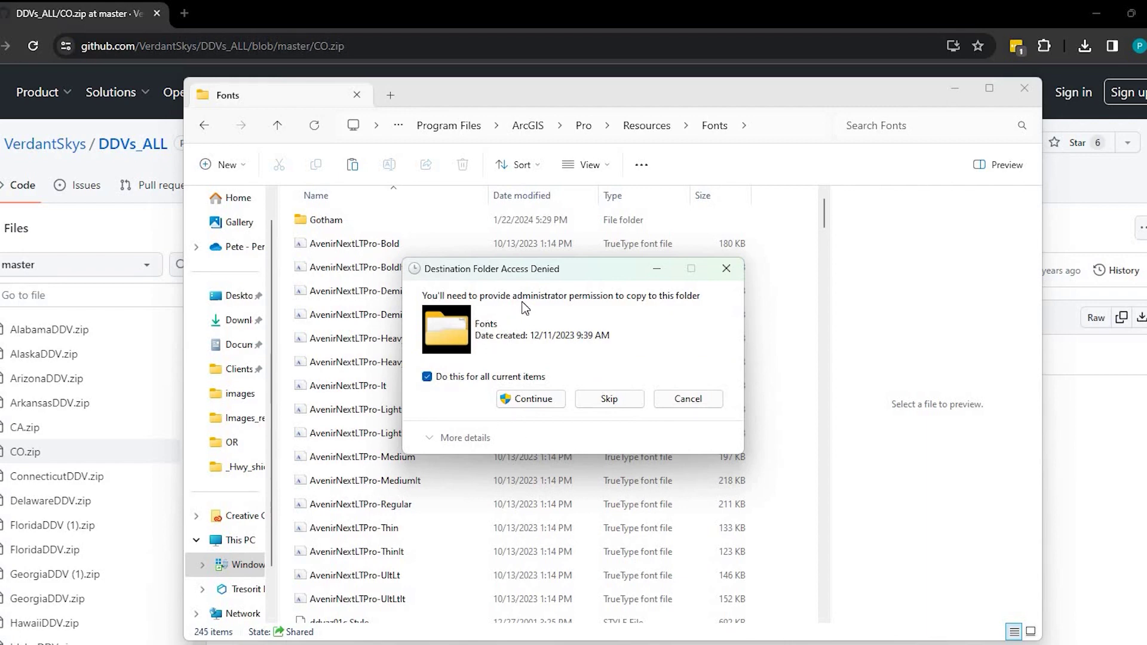
pyautogui.click(532, 401)
pyautogui.click(520, 399)
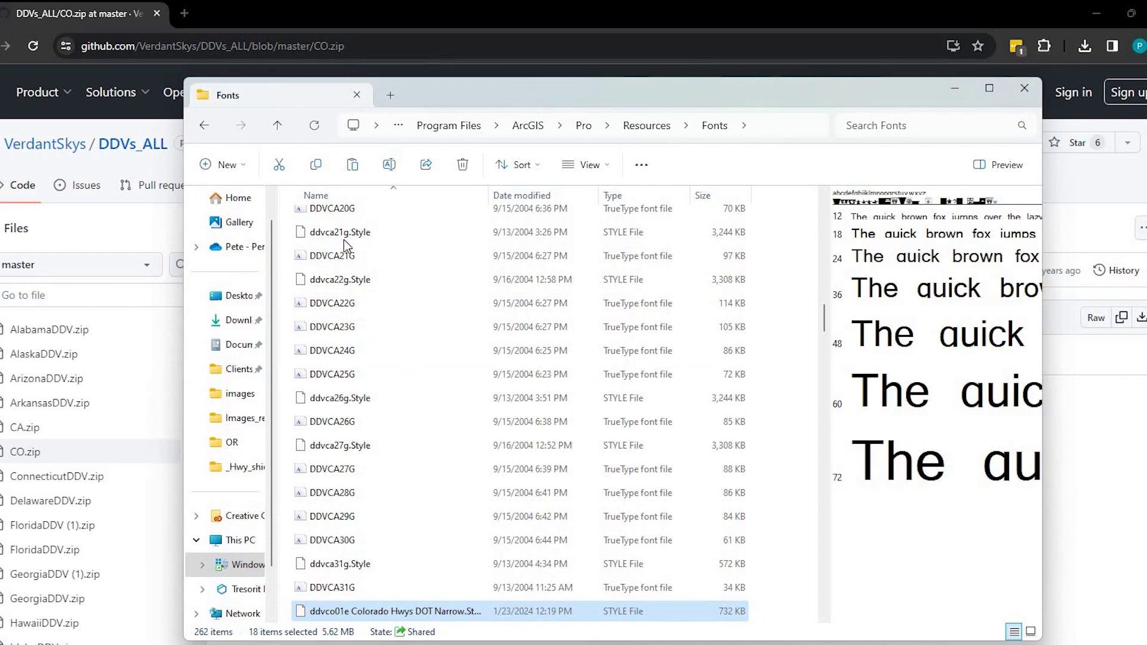
# Step: Go from the C: drive through Users to the user's AppData folder
pyautogui.click(255, 570)
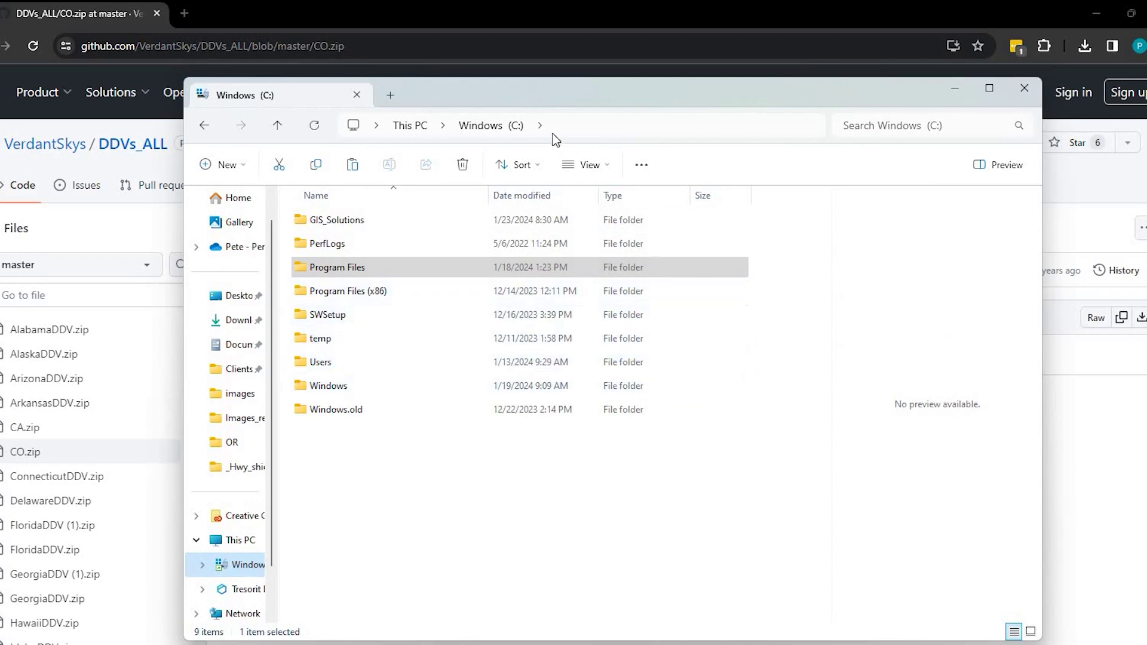
pyautogui.press('F4')
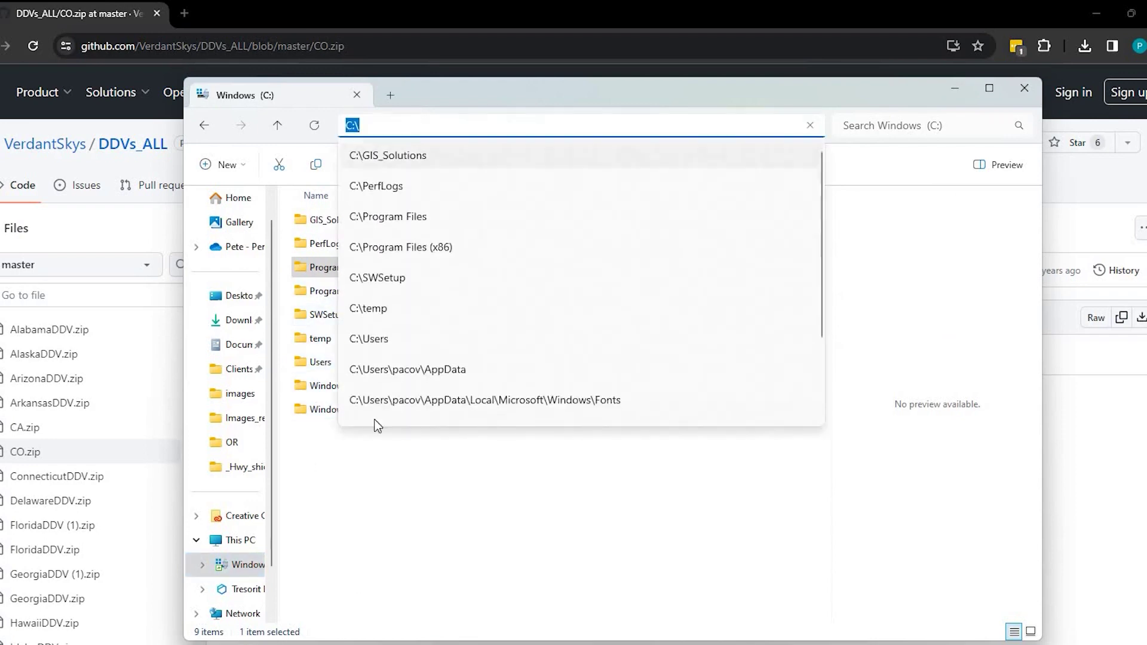
pyautogui.press('Escape')
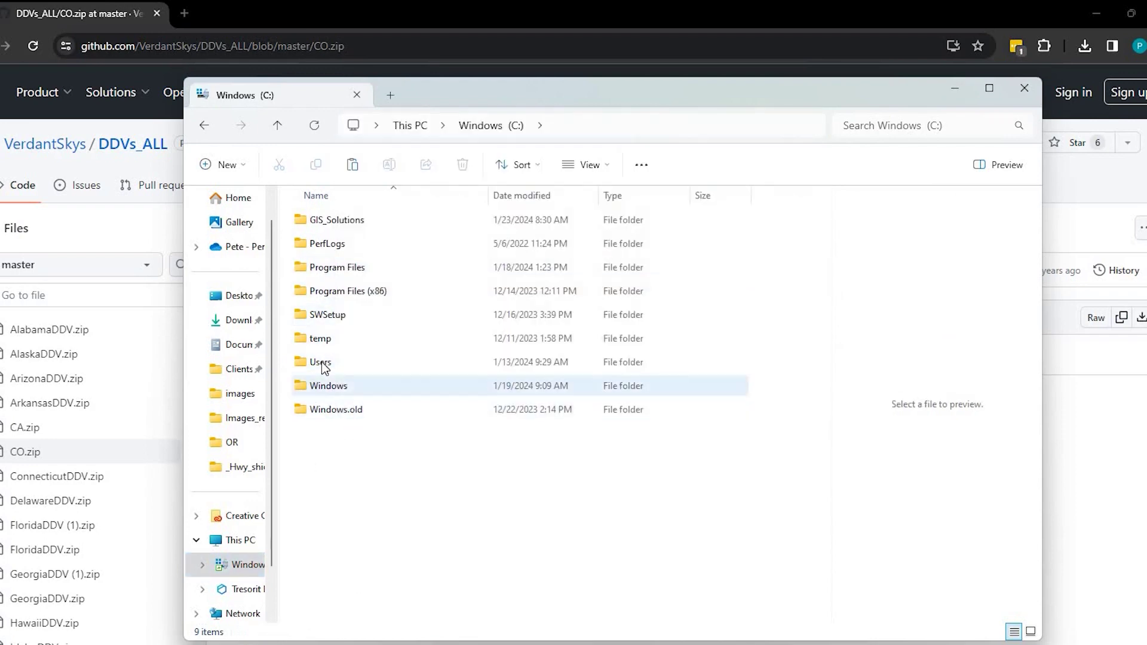
pyautogui.doubleClick(321, 362)
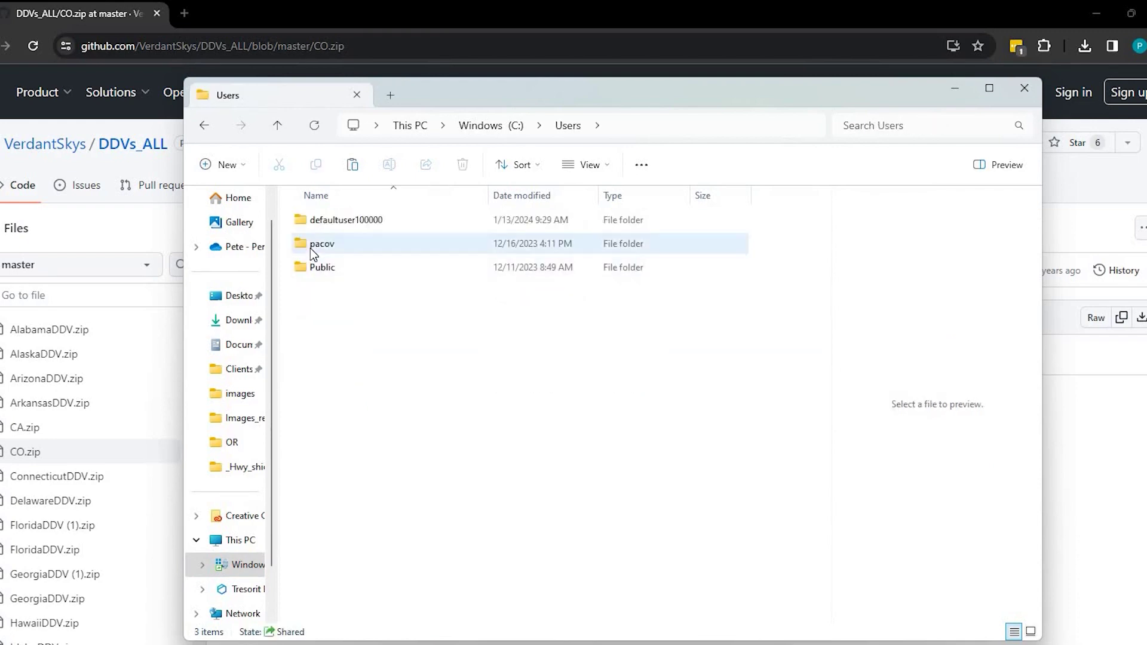
pyautogui.doubleClick(310, 248)
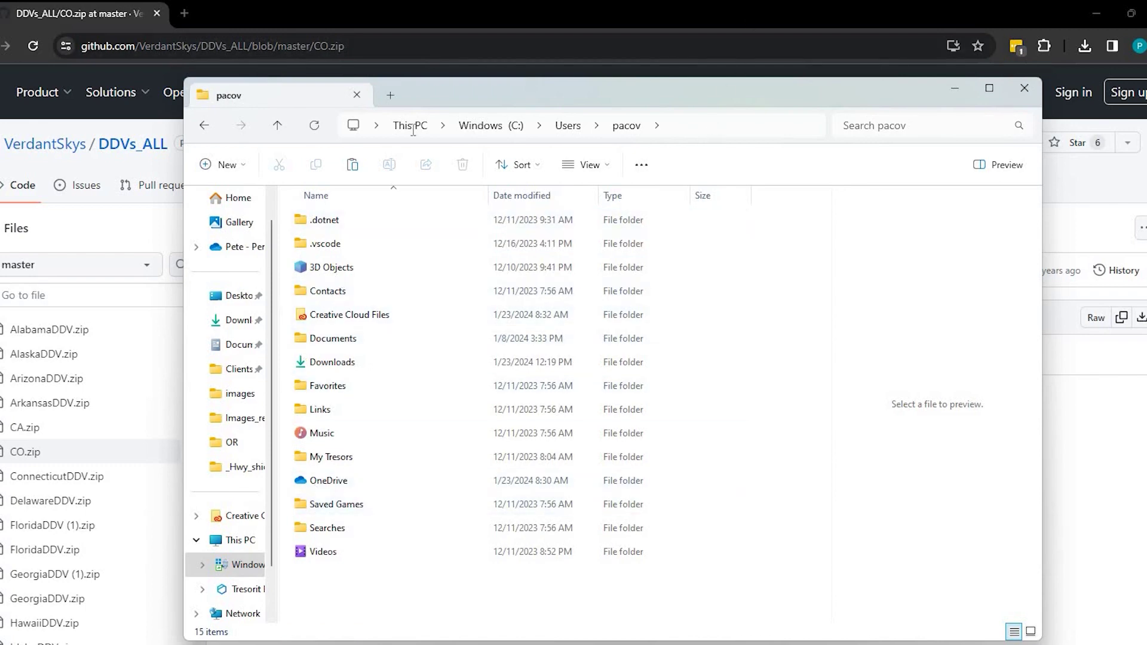
pyautogui.click(435, 124)
pyautogui.click(436, 123)
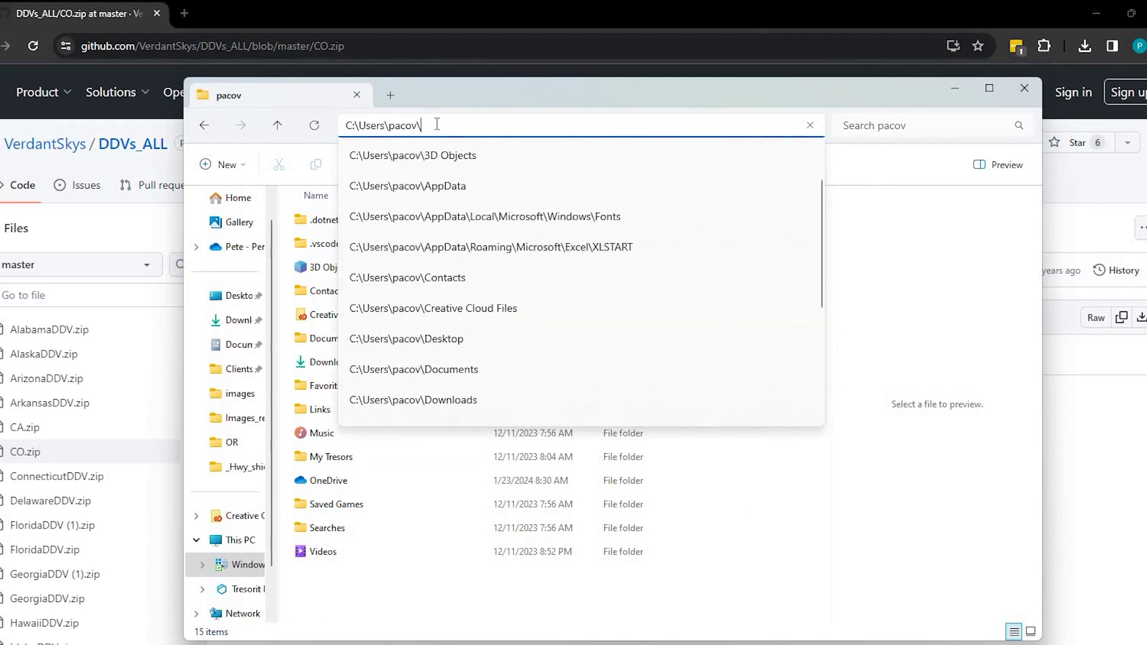
pyautogui.write('\\AppData')
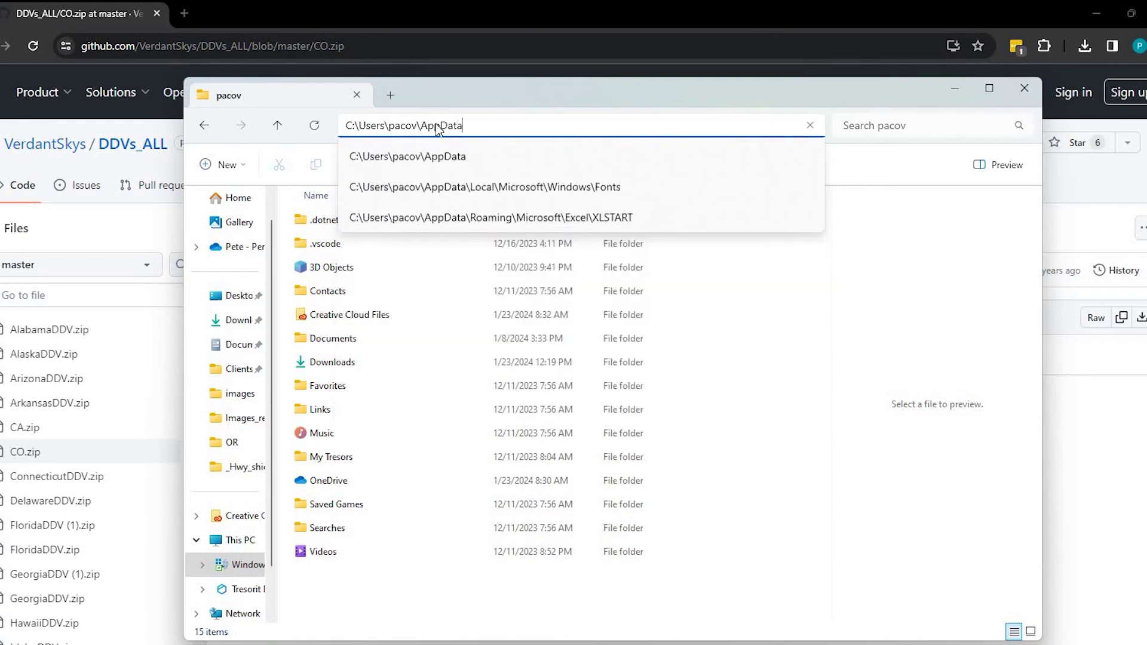
pyautogui.press('Return')
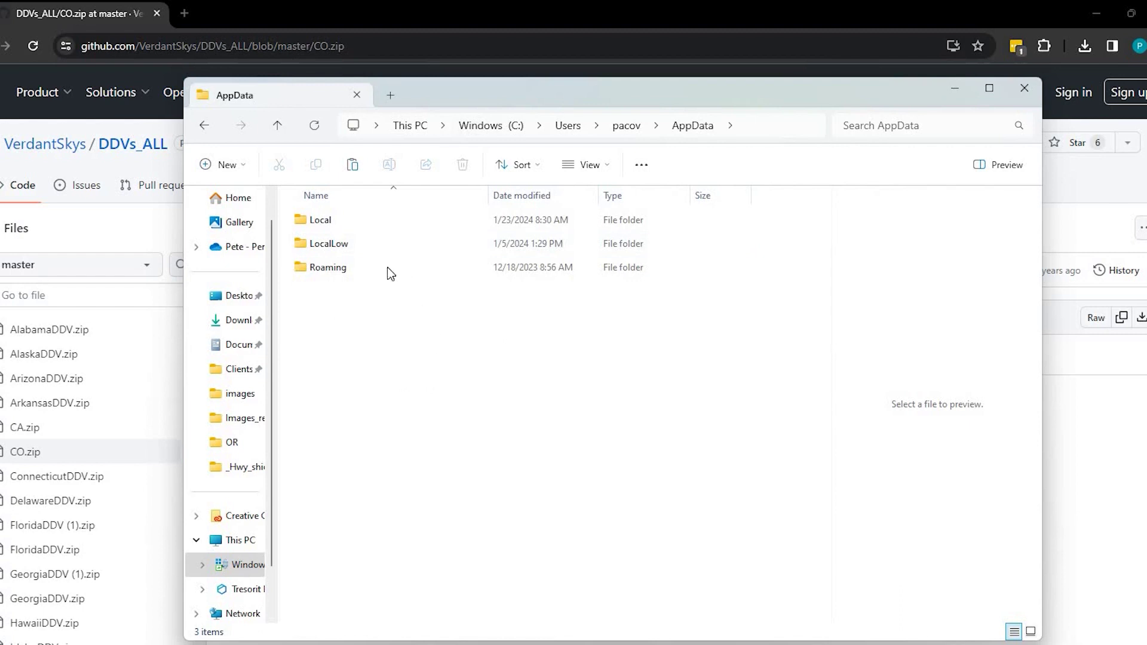
# Step: Paste the 18 Colorado files into AppData\Local\Microsoft\Windows\Fonts, then close File Explorer
pyautogui.doubleClick(323, 222)
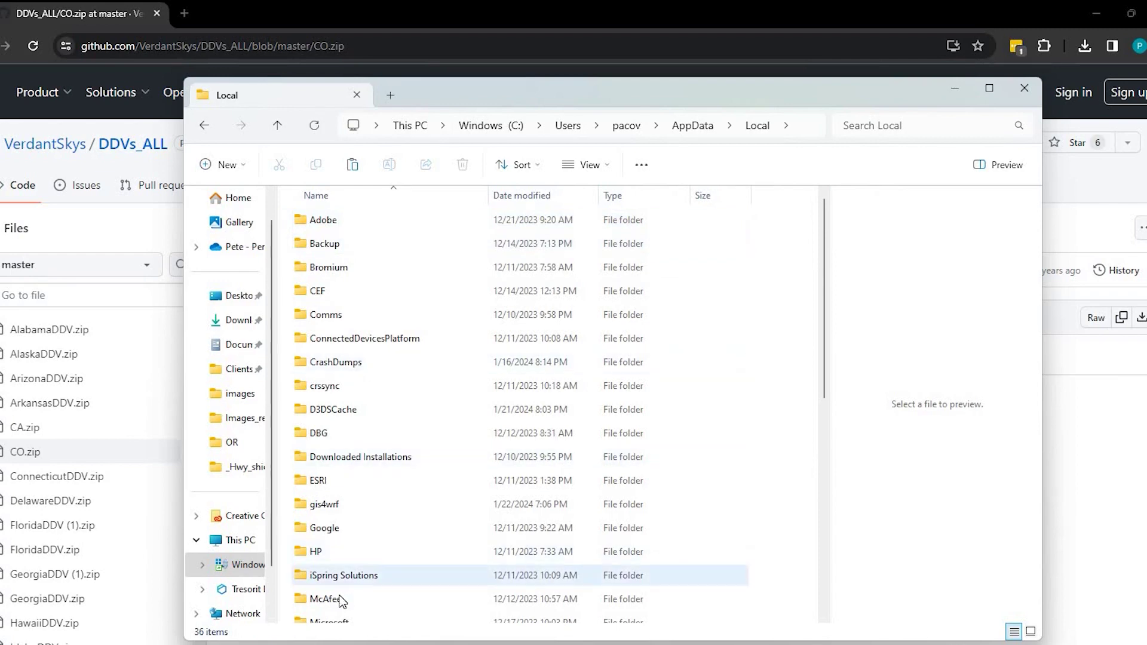
pyautogui.scroll(-3, 350, 502)
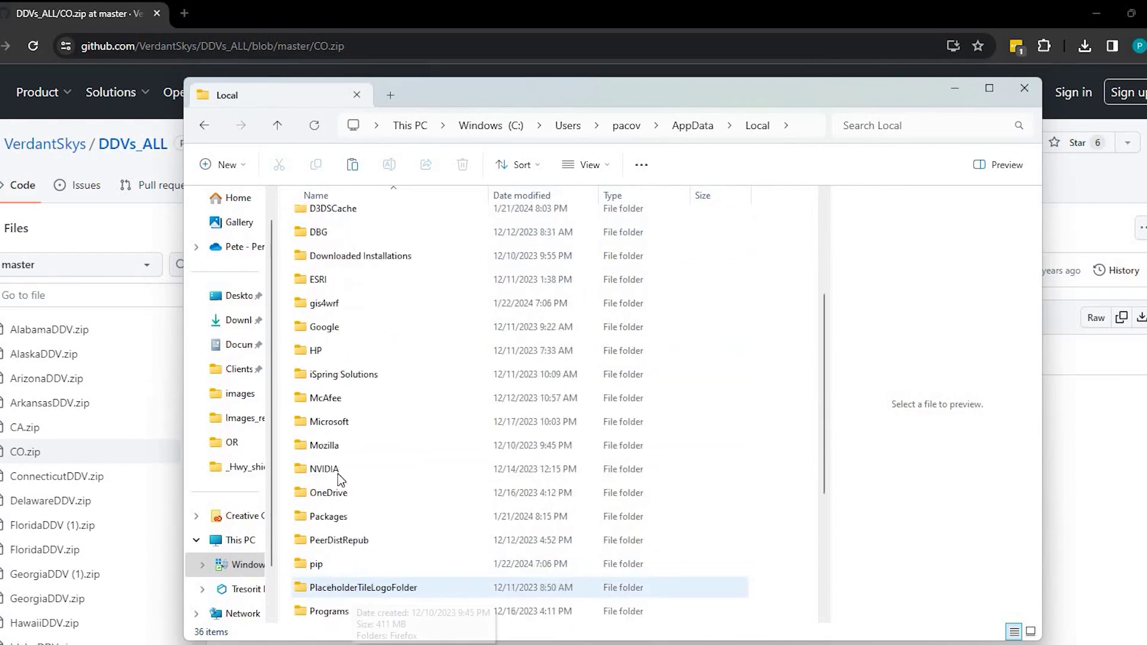
pyautogui.doubleClick(328, 423)
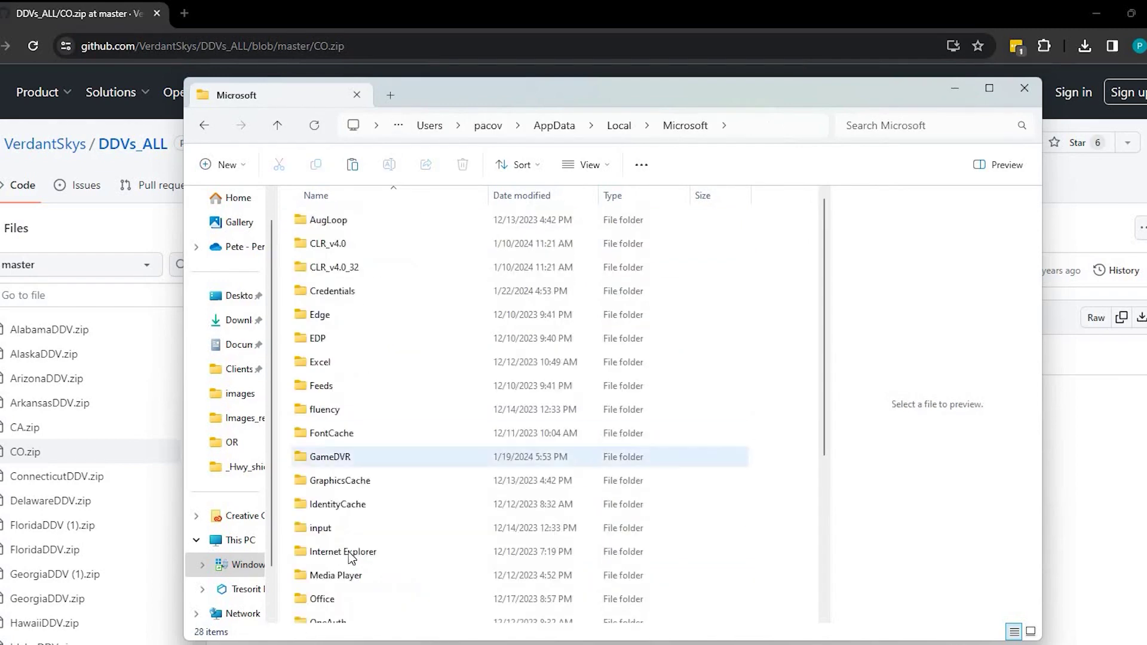
pyautogui.scroll(-3, 343, 547)
pyautogui.doubleClick(343, 545)
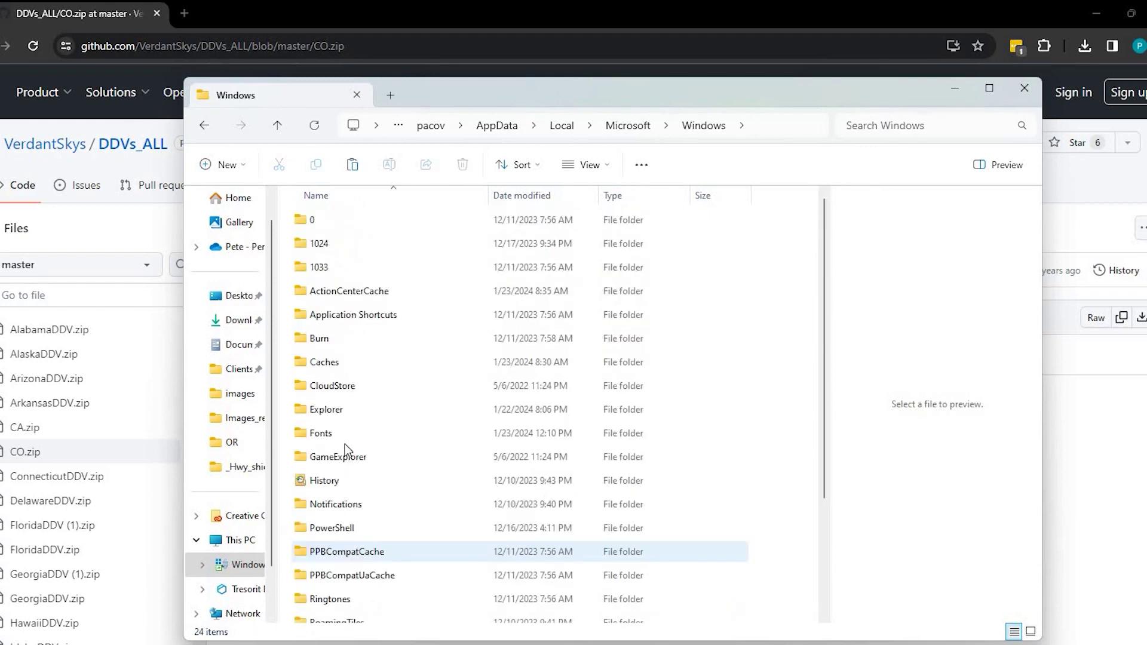
pyautogui.doubleClick(334, 434)
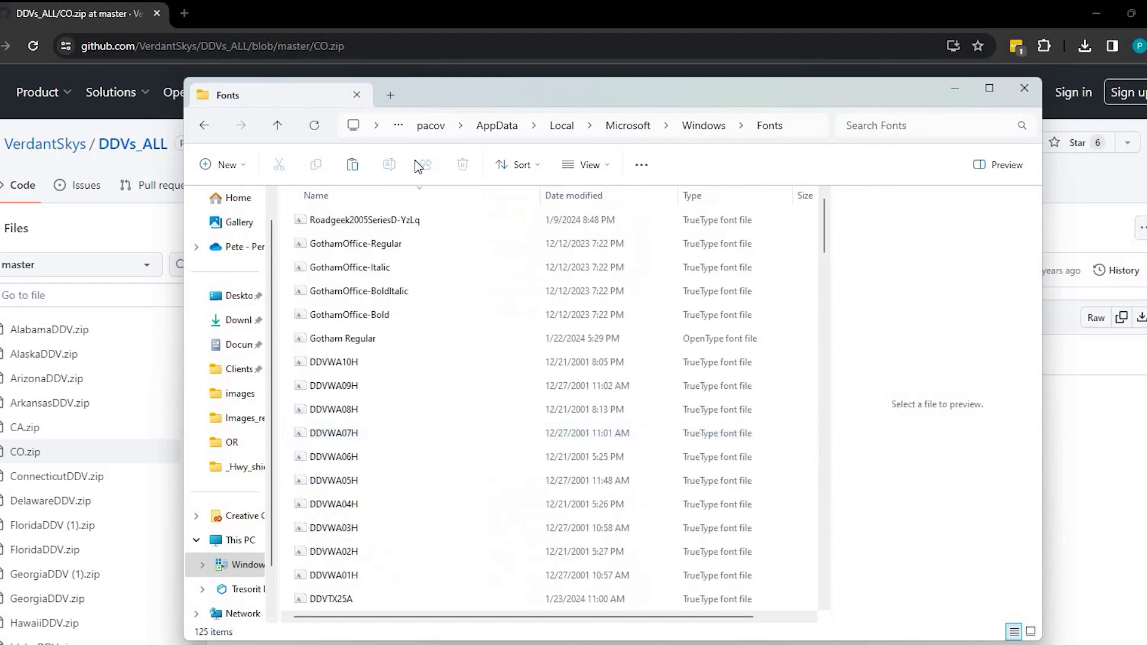
pyautogui.click(352, 165)
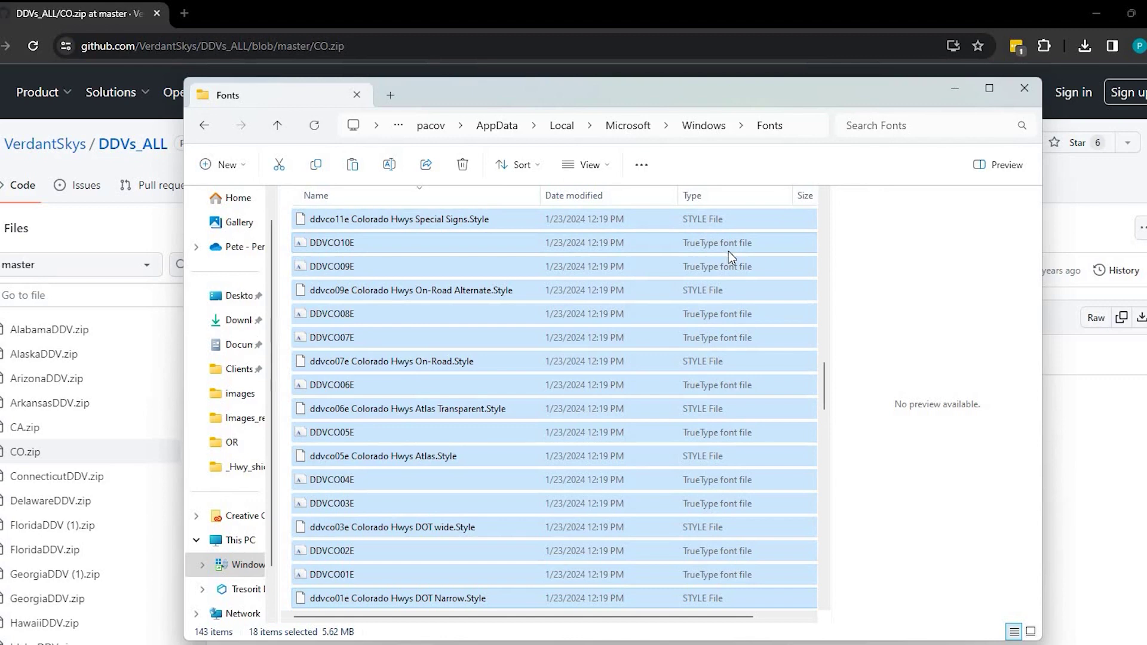
pyautogui.click(1025, 89)
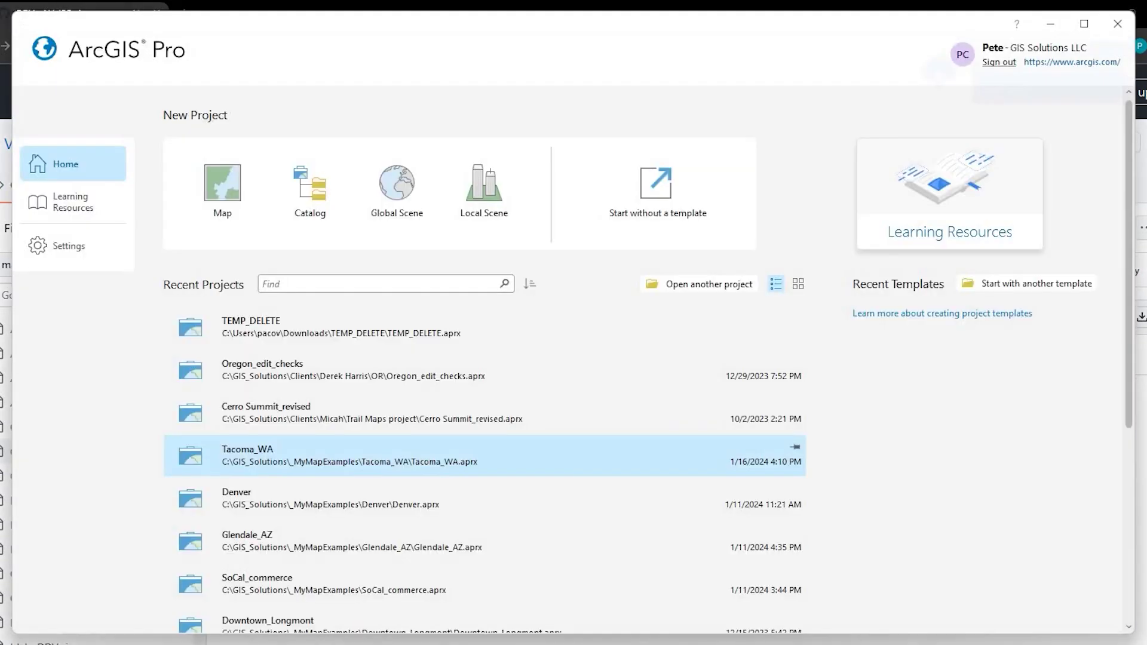
# Step: Start a project without a template and zoom and pan southeast to the I-70/US 36 junction near Aurora
pyautogui.click(671, 215)
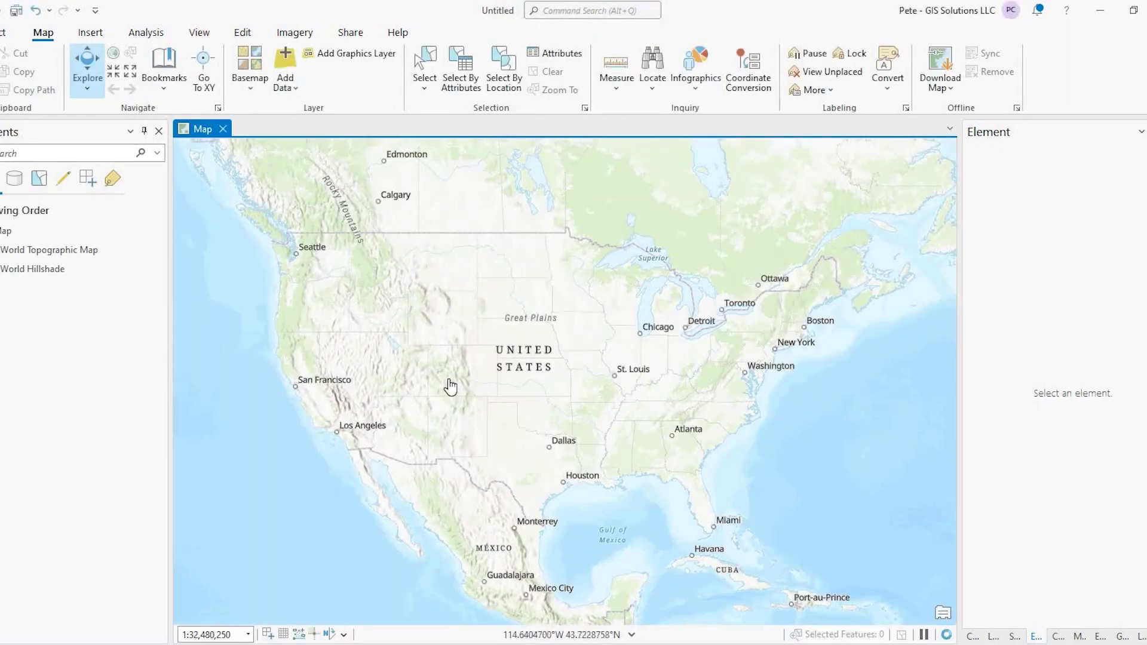
pyautogui.scroll(5, 428, 356)
pyautogui.scroll(5, 423, 371)
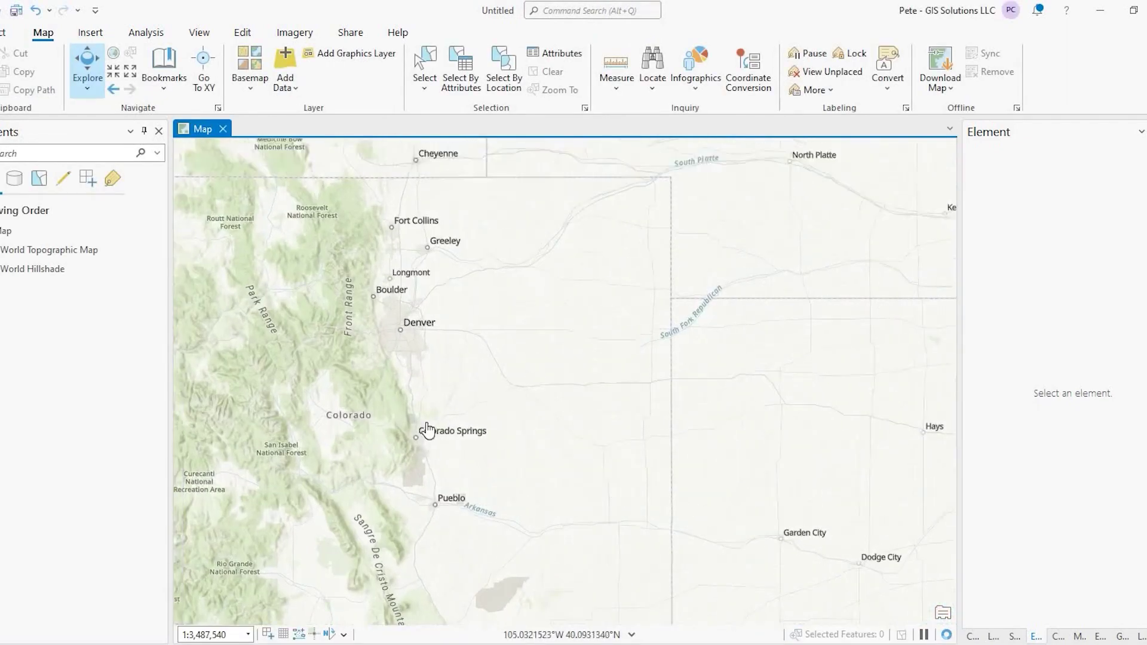
pyautogui.scroll(4, 483, 460)
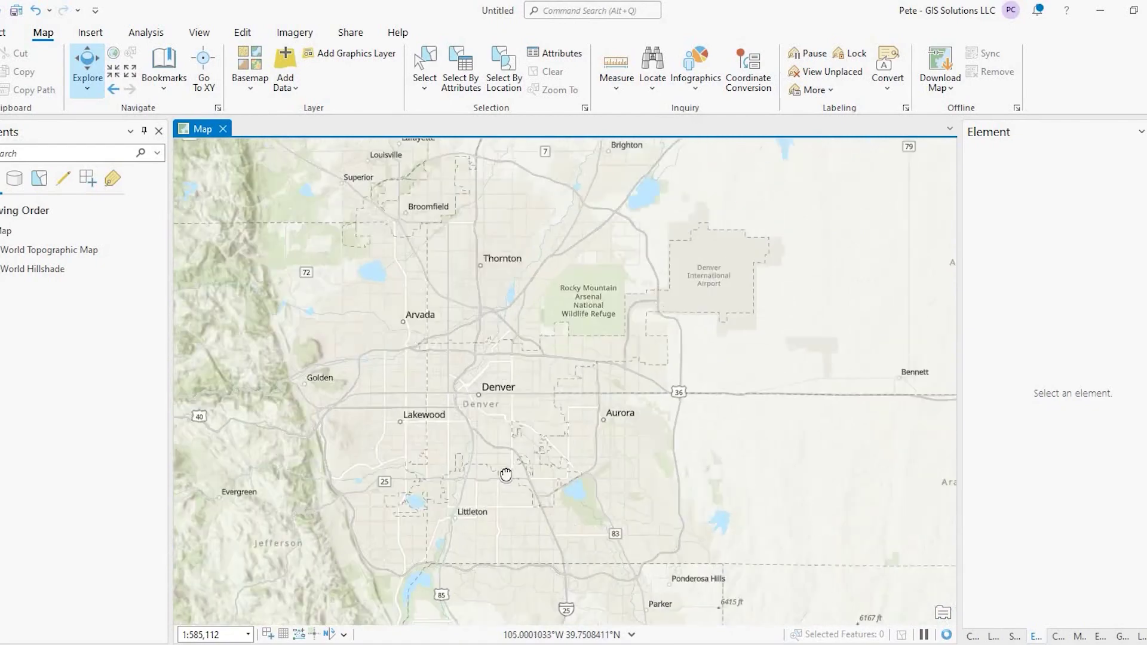
pyautogui.scroll(-2, 504, 508)
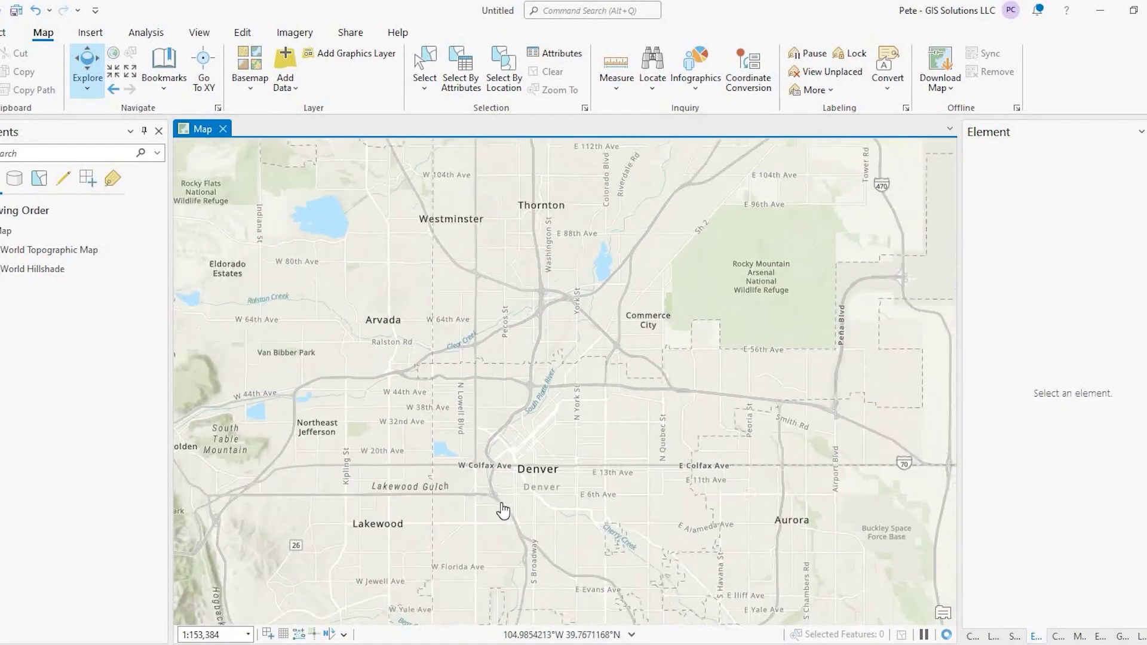
pyautogui.scroll(-2, 504, 441)
pyautogui.press('Down')
pyautogui.press('Right')
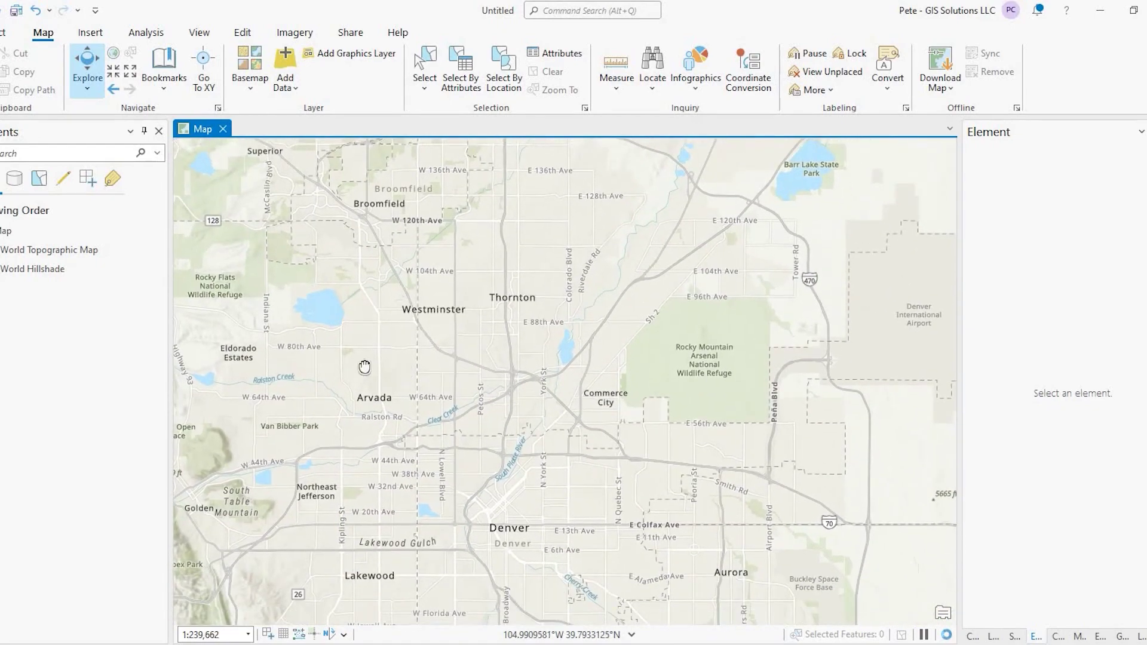
pyautogui.scroll(2, 669, 424)
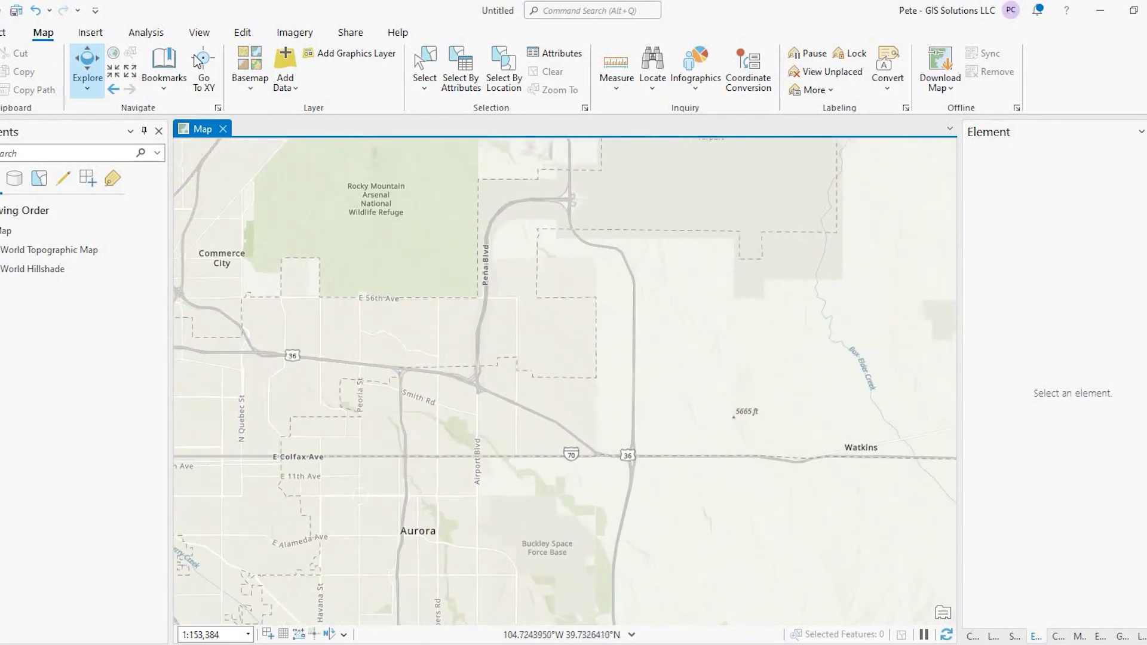
# Step: Insert a new layout page and draw a full-page map frame showing the I-70/US 36 junction
pyautogui.scroll(-1, 26, 95)
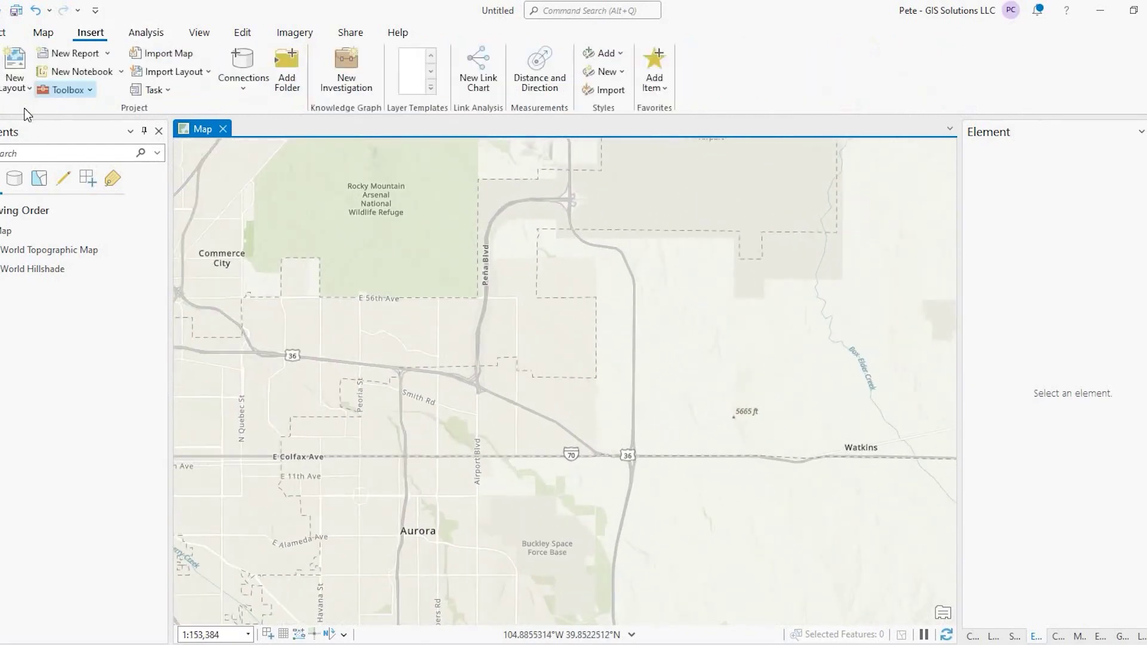
pyautogui.click(15, 81)
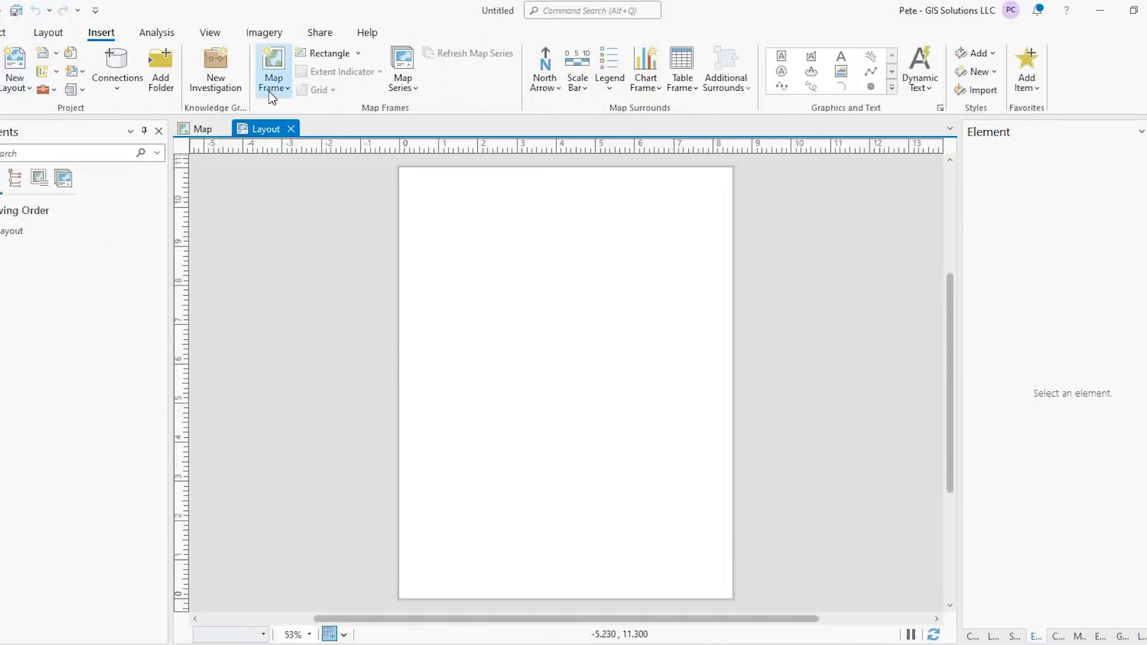
pyautogui.click(270, 89)
pyautogui.click(399, 172)
pyautogui.moveTo(399, 173); pyautogui.dragTo(714, 606)
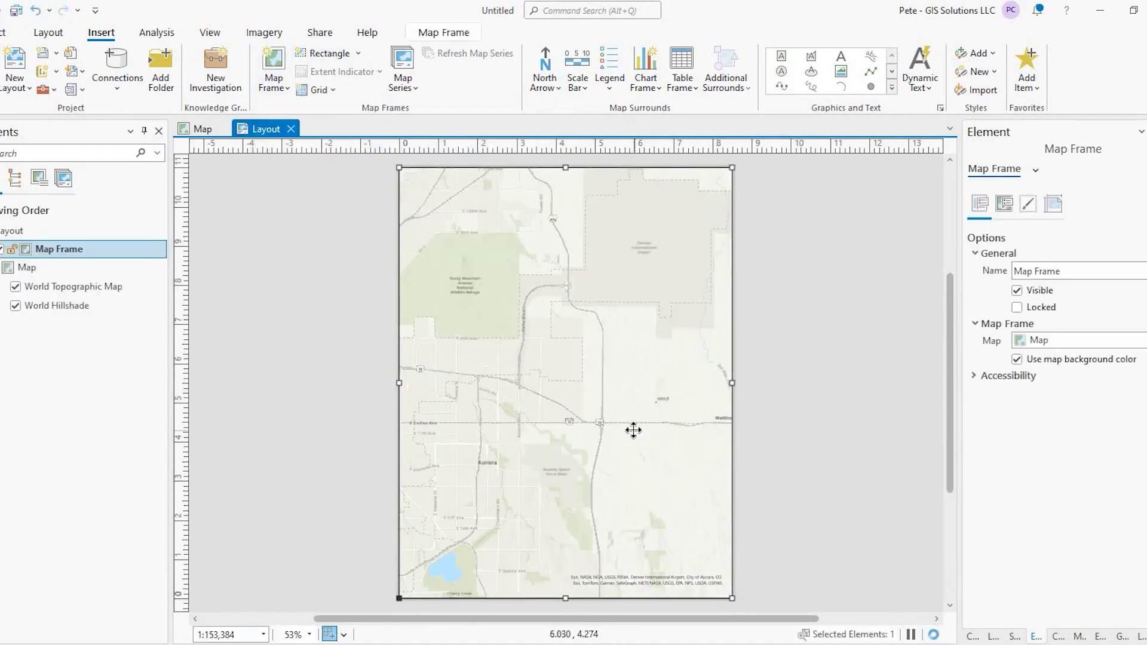
pyautogui.scroll(5, 633, 430)
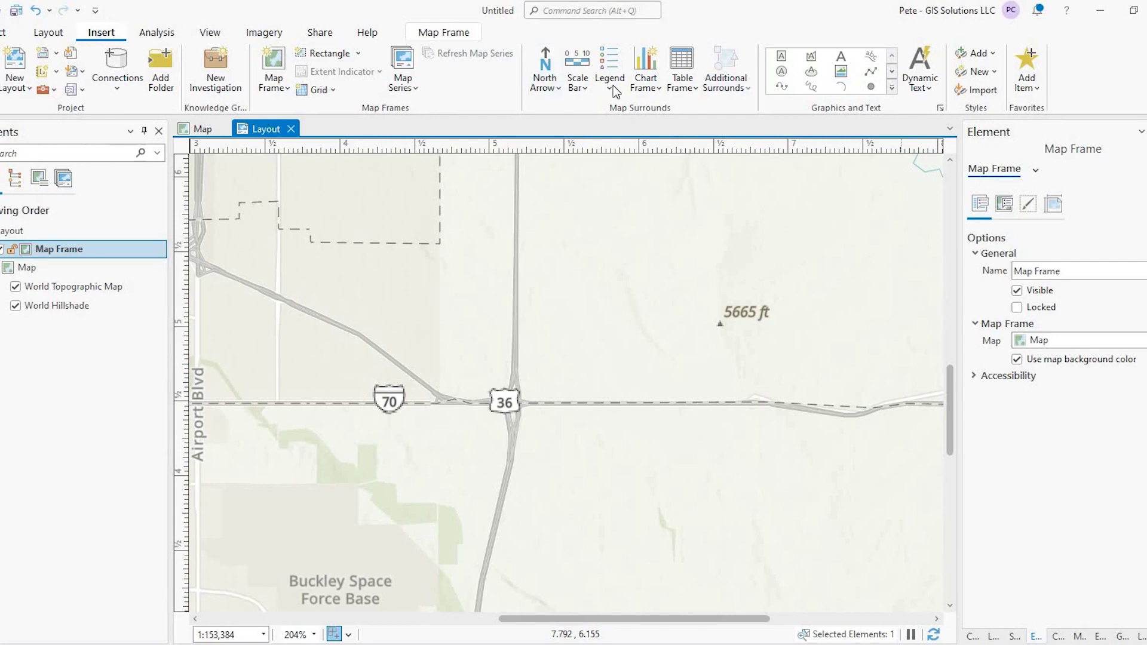
# Step: Place a point graphic on the layout just north of the US 36 shield
pyautogui.click(841, 87)
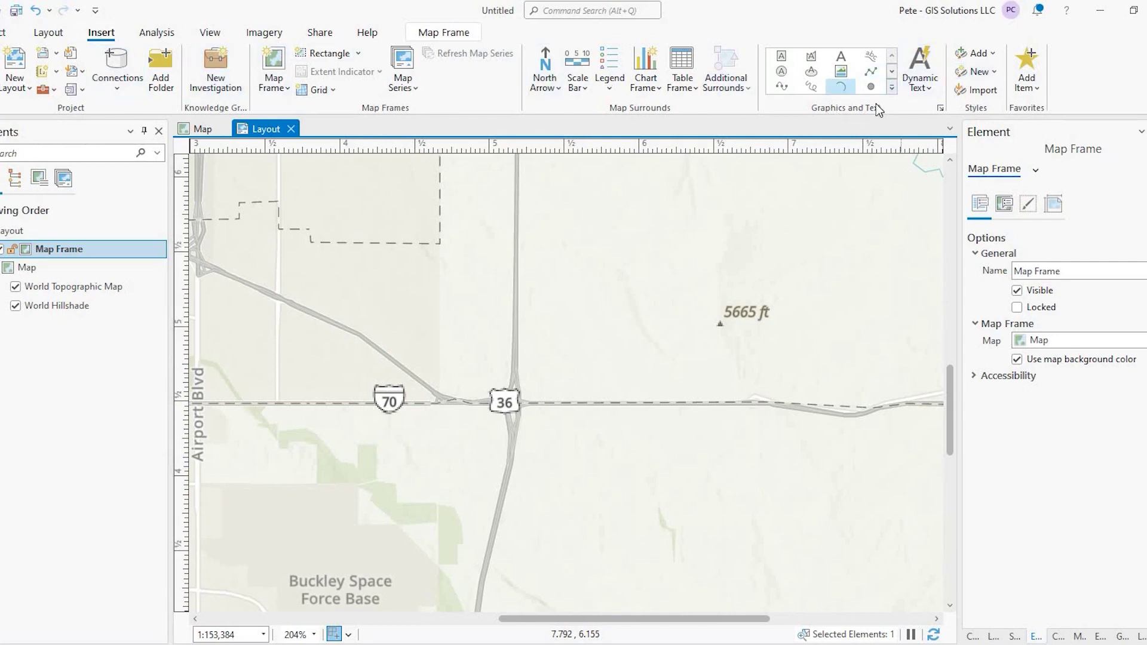
pyautogui.click(869, 89)
pyautogui.click(516, 338)
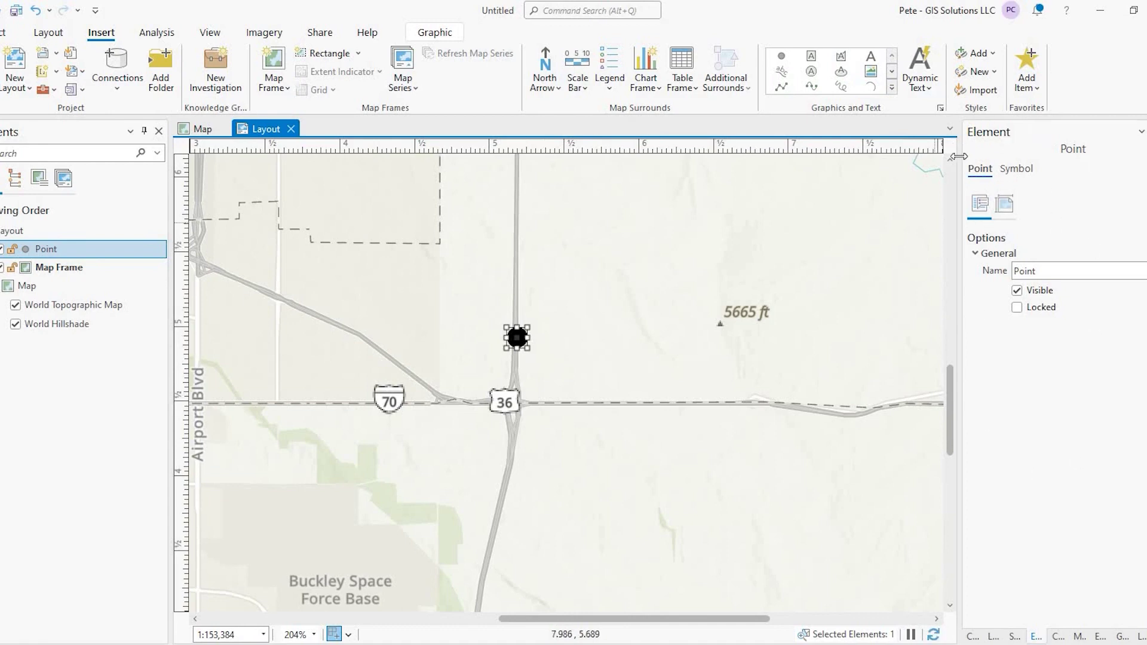
pyautogui.click(528, 356)
pyautogui.click(517, 338)
# Step: Open the point graphic's properties to its Symbol settings in the Element pane
pyautogui.rightClick(567, 417)
pyautogui.click(538, 411)
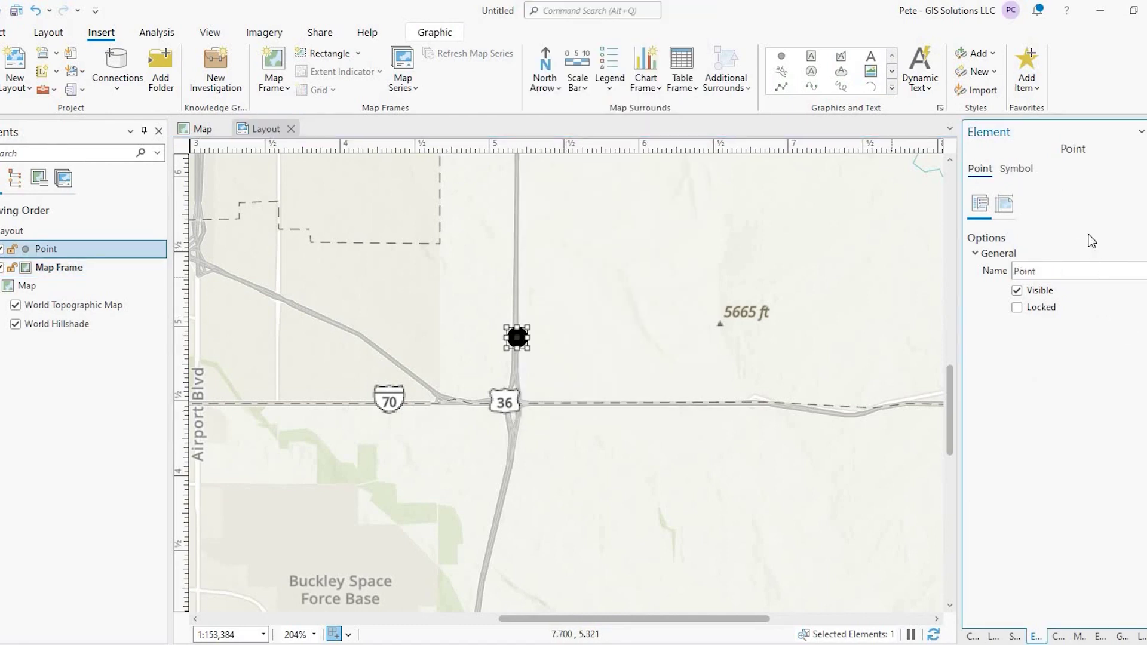
pyautogui.click(1020, 169)
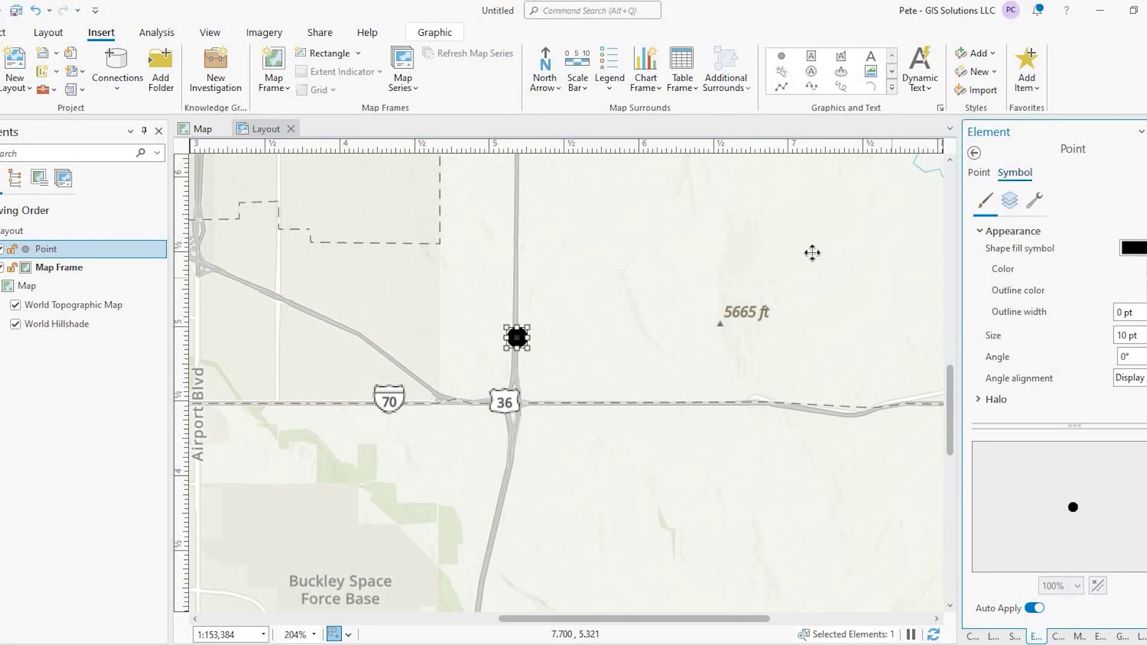
pyautogui.click(836, 197)
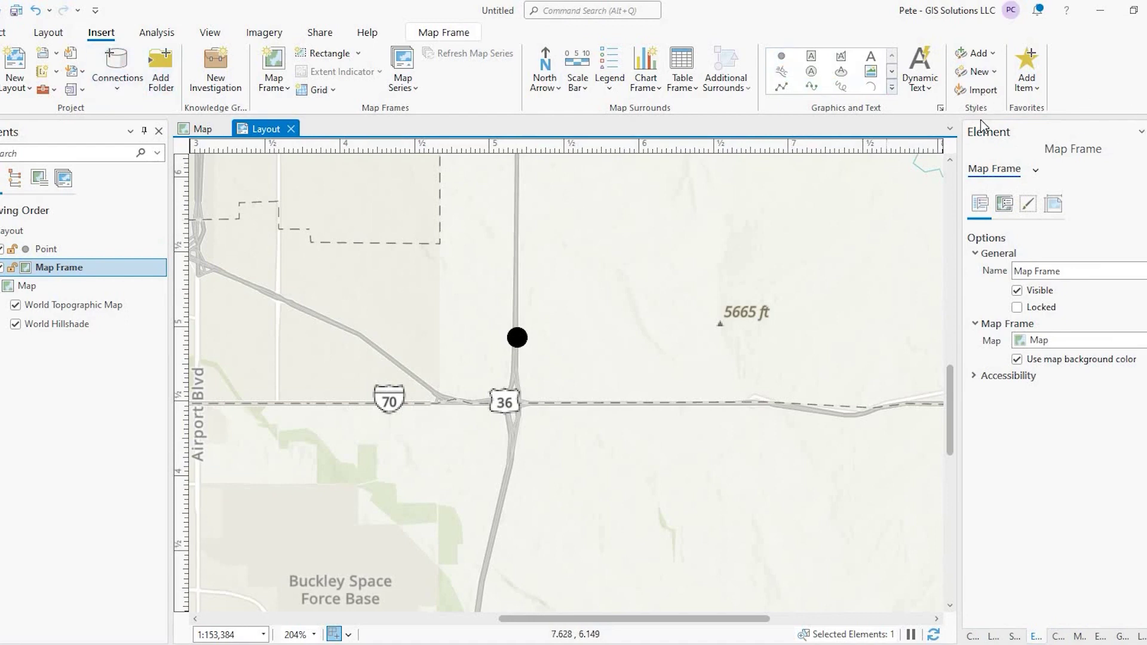
# Step: Import the seven Colorado Hwys styles, ddvco01e DOT Narrow through ddvco11e Special Signs, from the Fonts folder
pyautogui.click(989, 94)
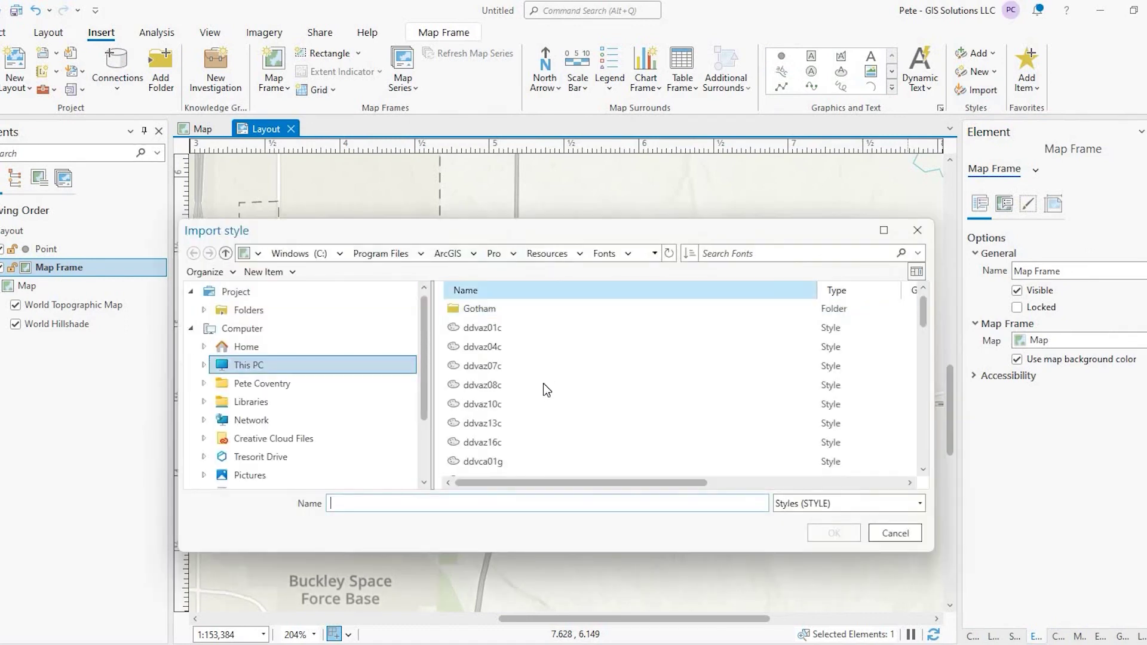
pyautogui.scroll(-1, 528, 409)
pyautogui.scroll(-4, 528, 412)
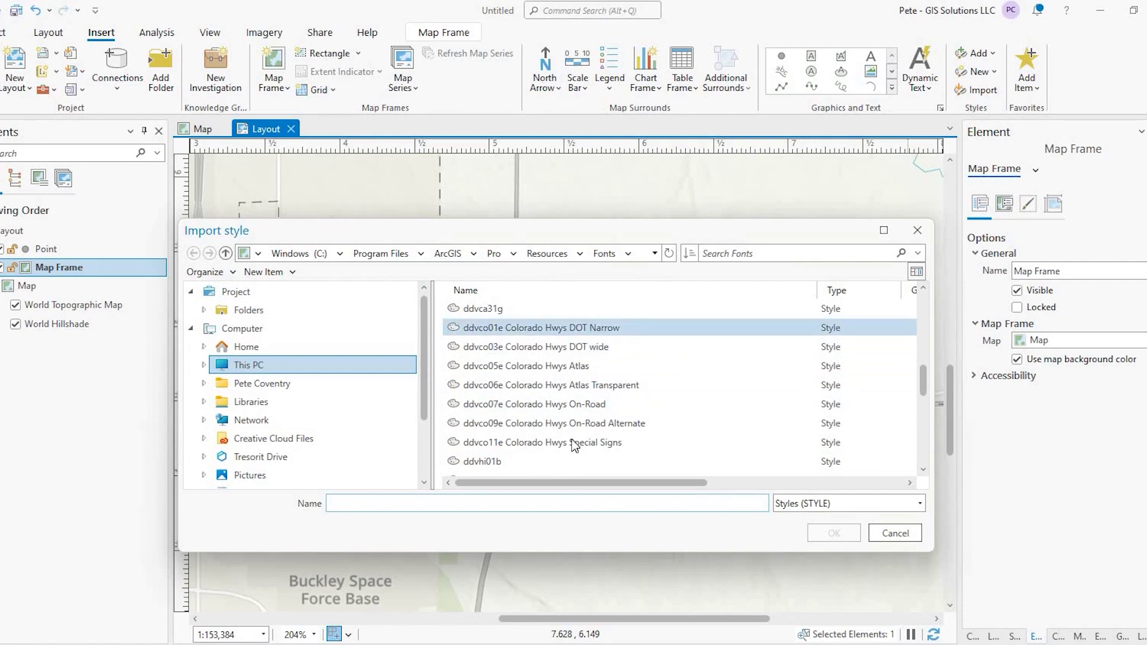
pyautogui.click(519, 328)
pyautogui.keyDown('shift'); pyautogui.click(538, 442); pyautogui.keyUp('shift')
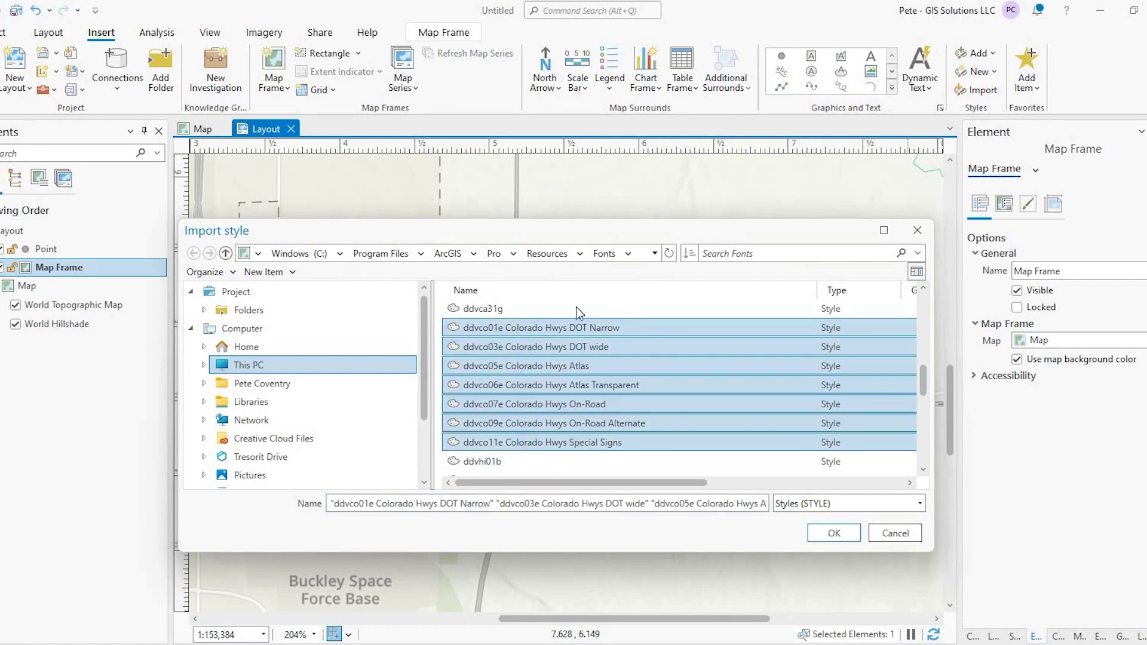
pyautogui.click(833, 532)
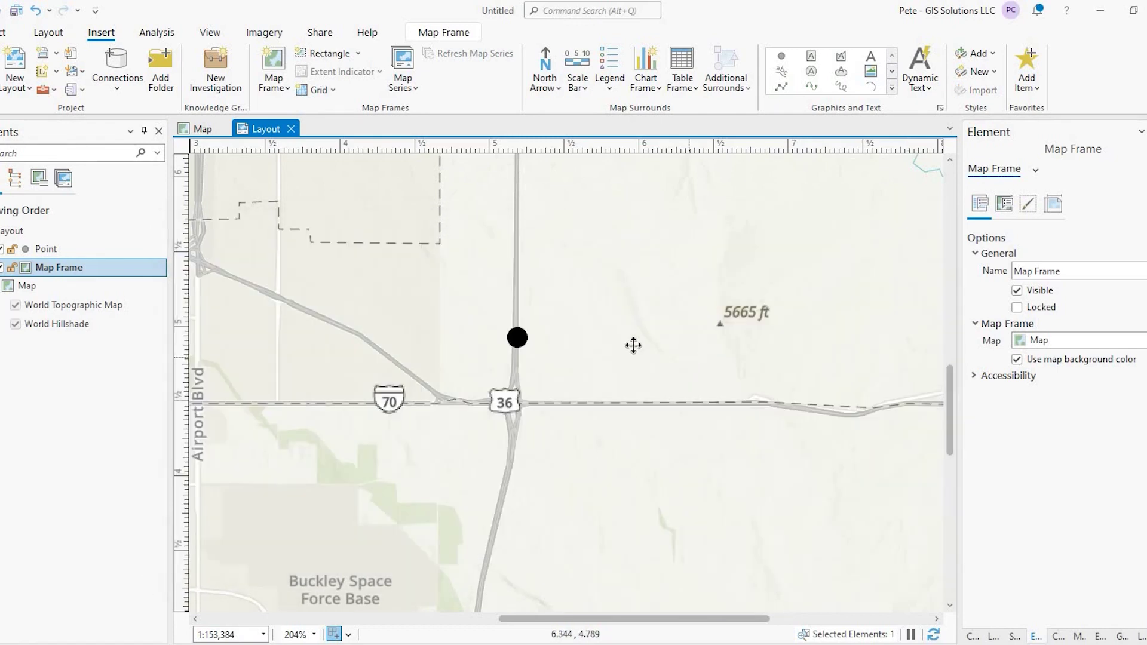
# Step: Open the black point graphic's symbol layer properties and browse the available shield shapes
pyautogui.click(517, 336)
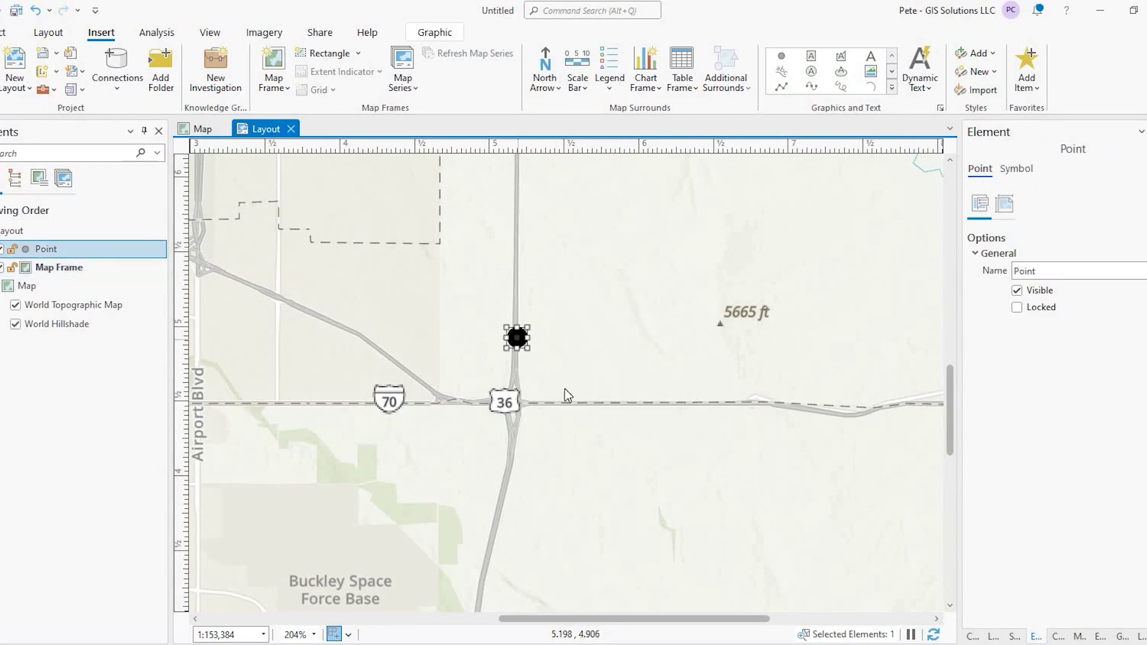
pyautogui.rightClick(518, 336)
pyautogui.click(993, 169)
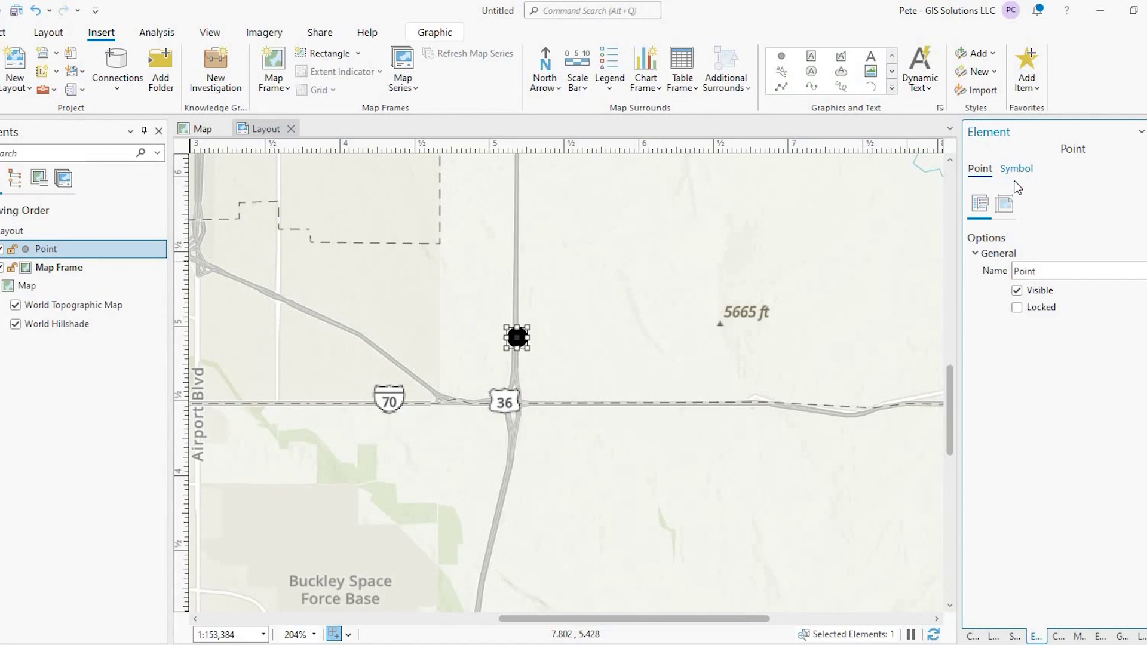
pyautogui.click(1016, 170)
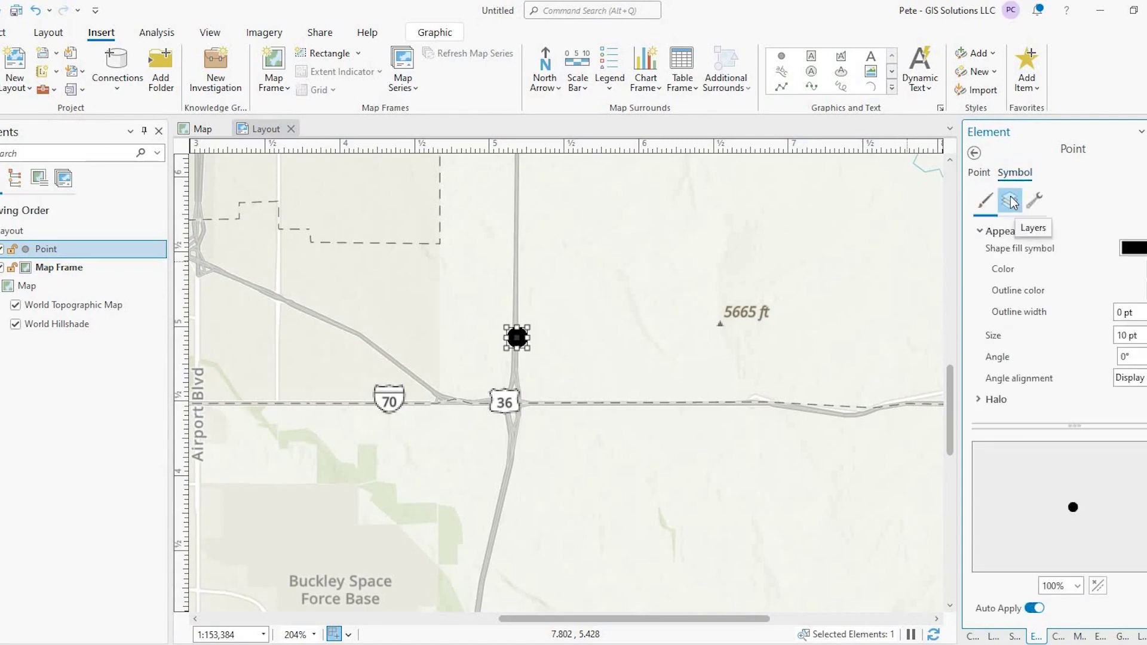
pyautogui.click(1010, 201)
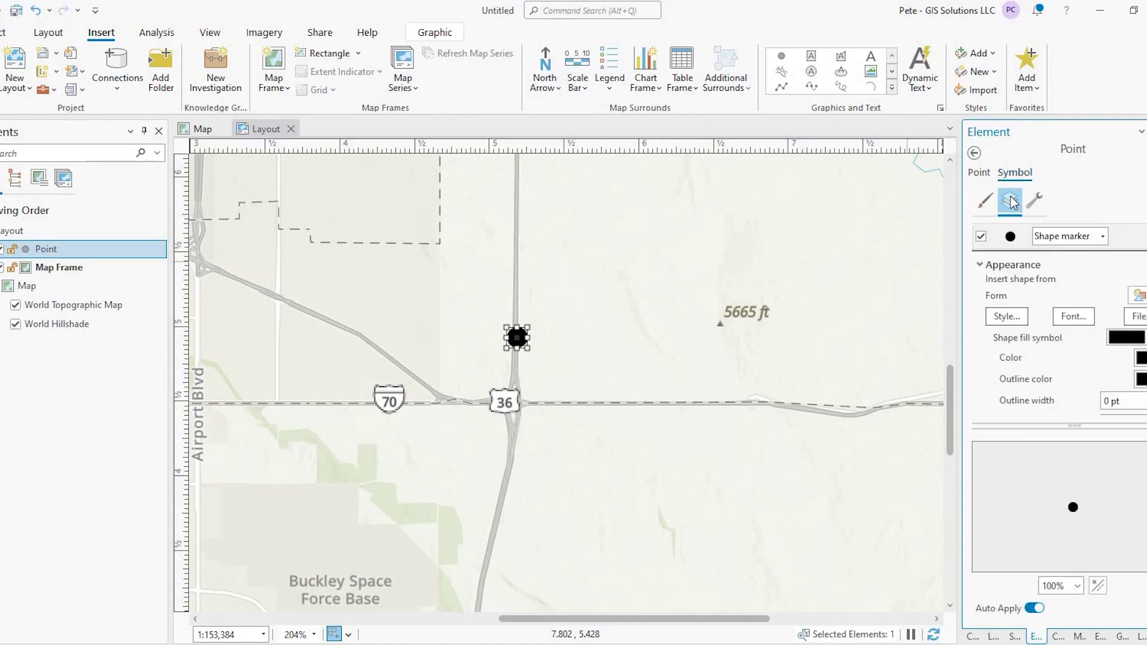
pyautogui.click(1015, 321)
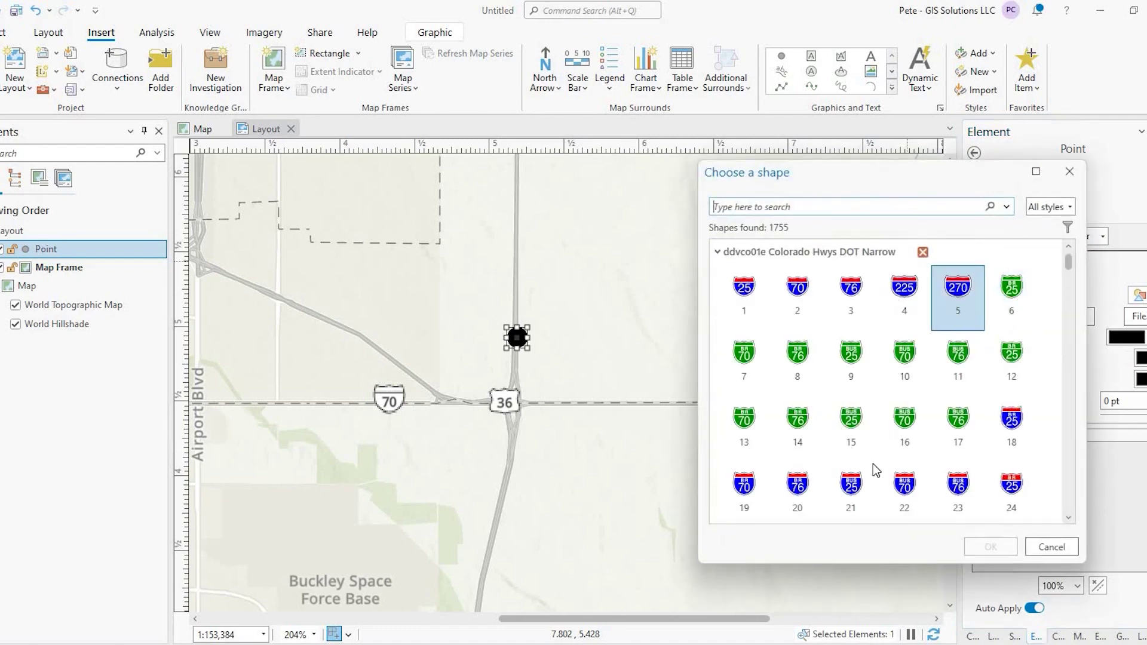
# Step: Replace the point's symbol with the plain I-70 interstate shield, shape 2
pyautogui.click(899, 480)
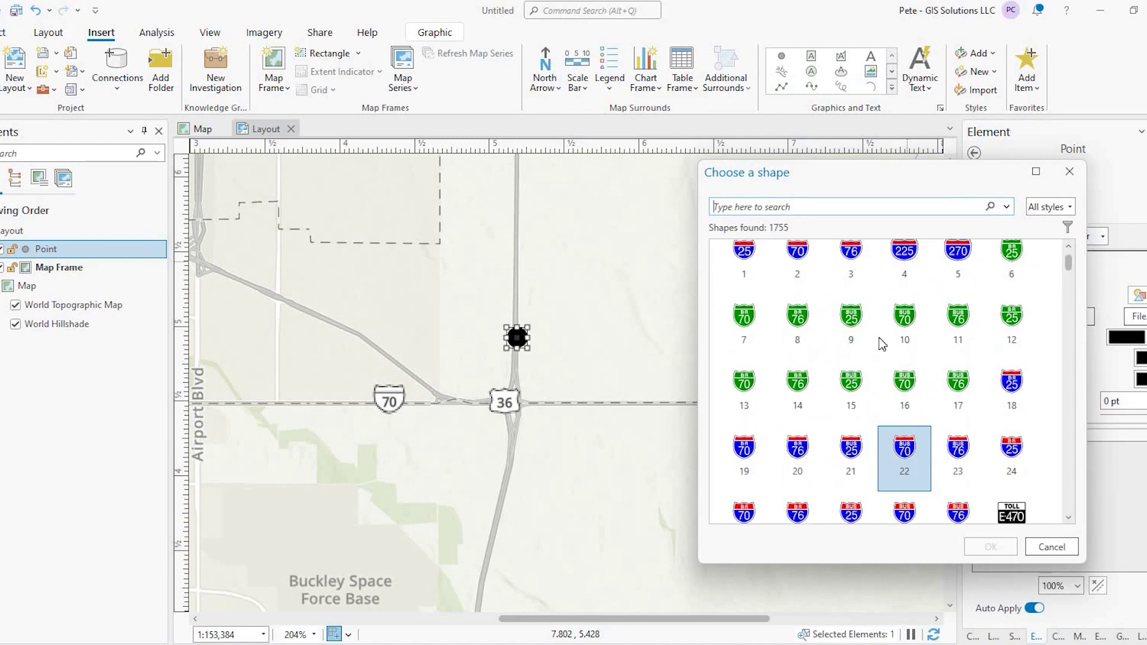
pyautogui.click(905, 347)
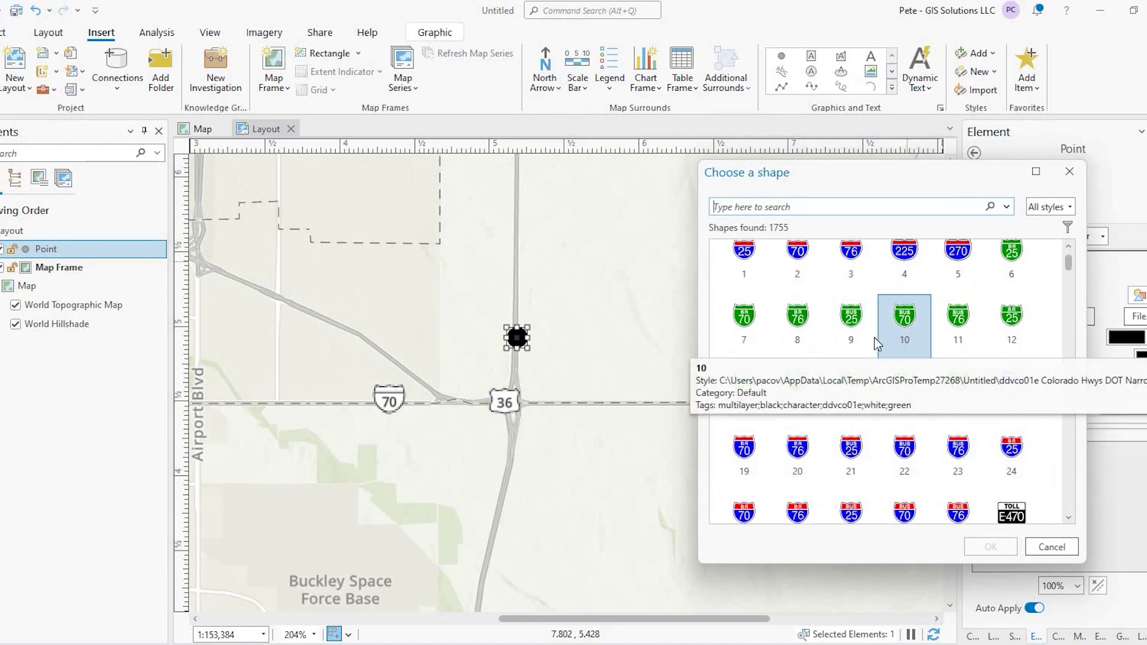
pyautogui.click(790, 291)
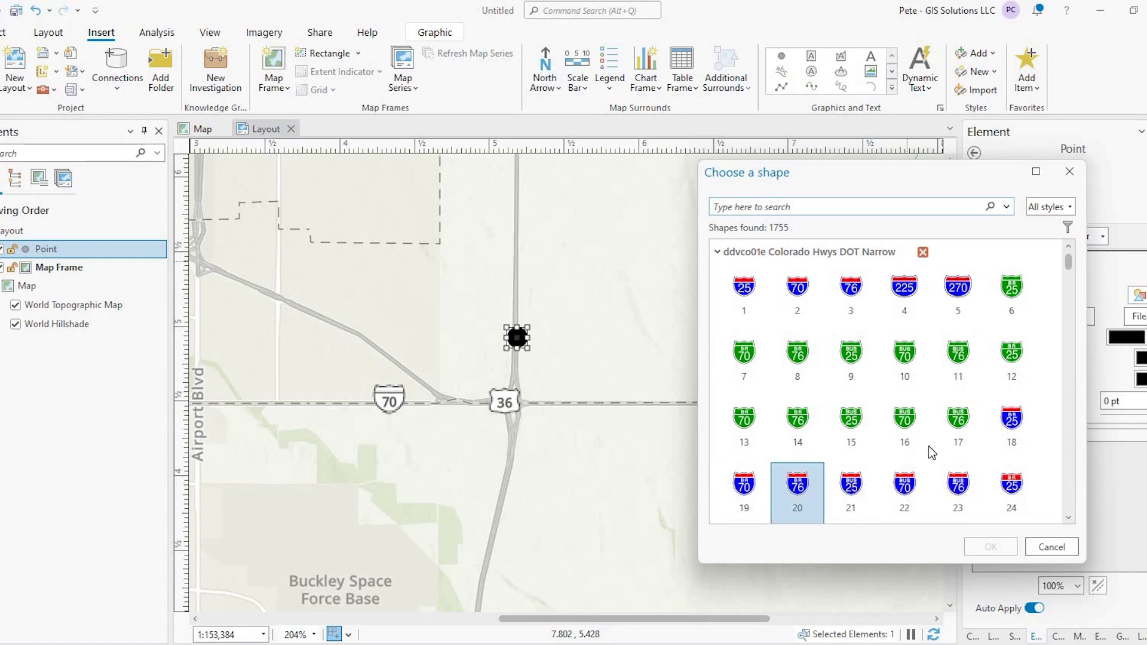
pyautogui.scroll(-5, 923, 459)
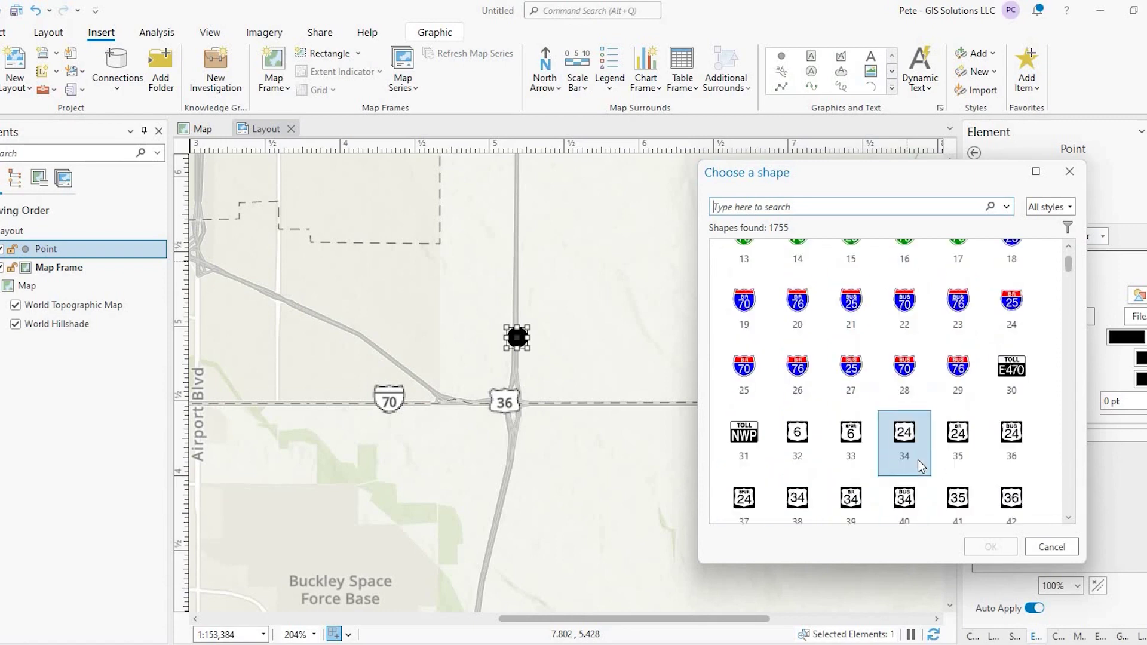
pyautogui.scroll(-10, 905, 460)
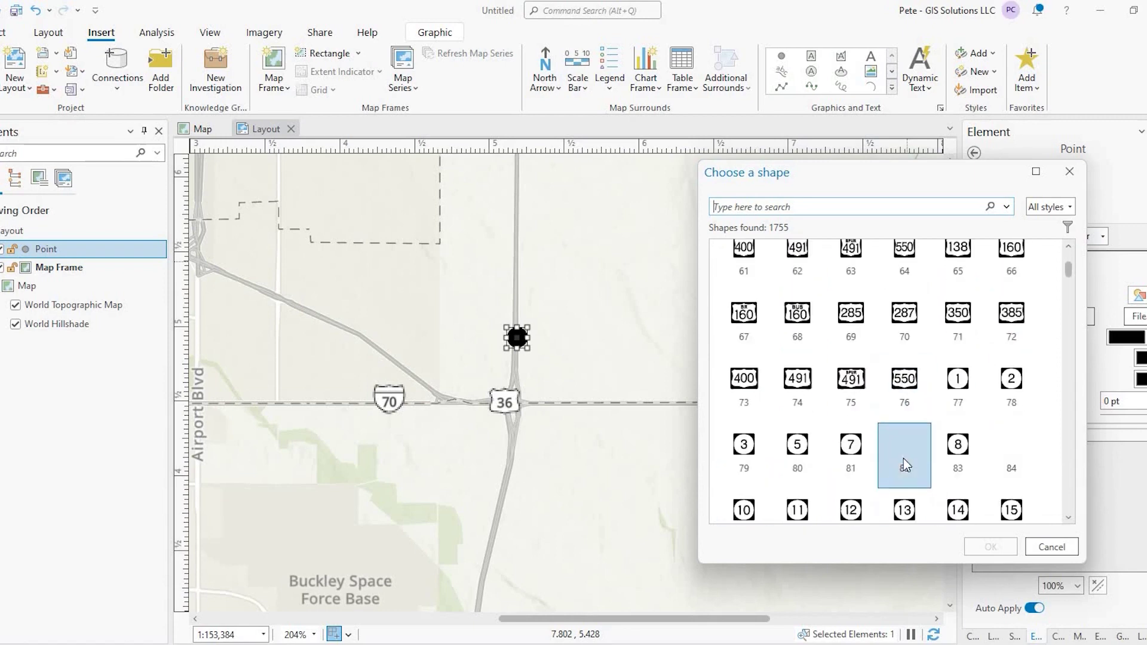
pyautogui.scroll(12, 904, 460)
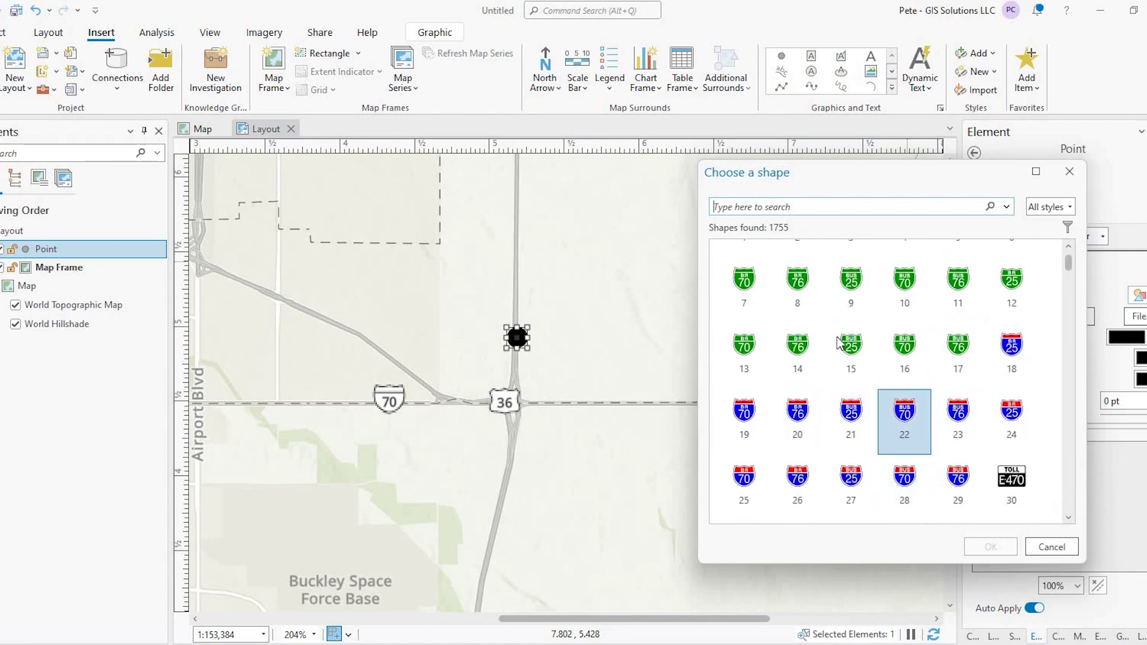
pyautogui.scroll(2, 807, 305)
pyautogui.click(800, 299)
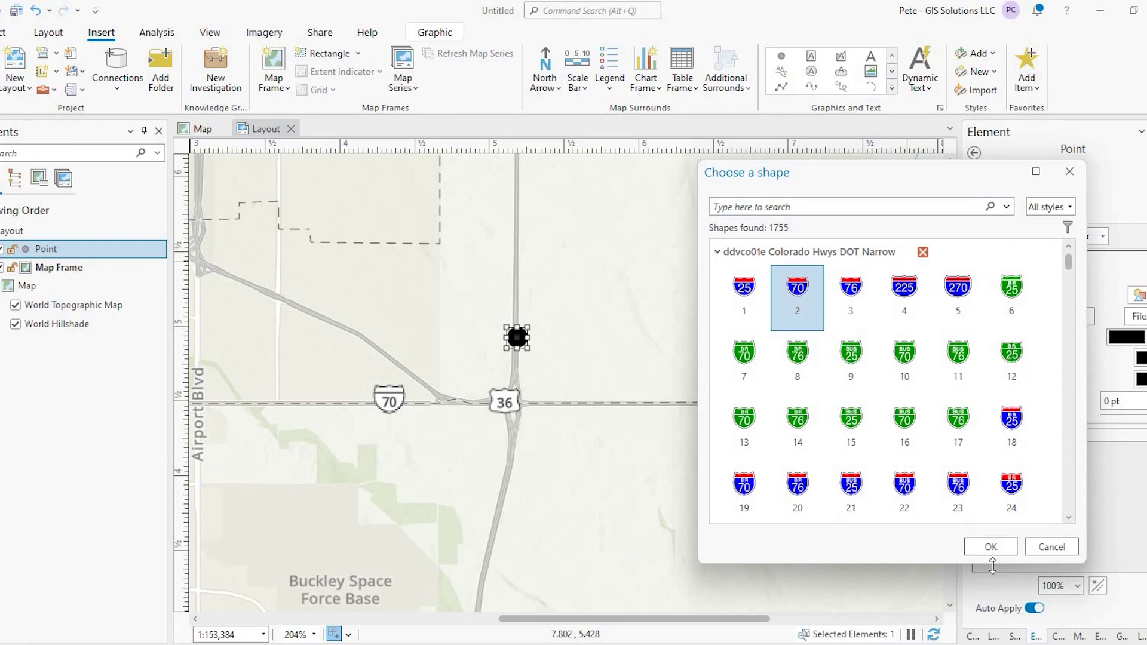
pyautogui.click(992, 547)
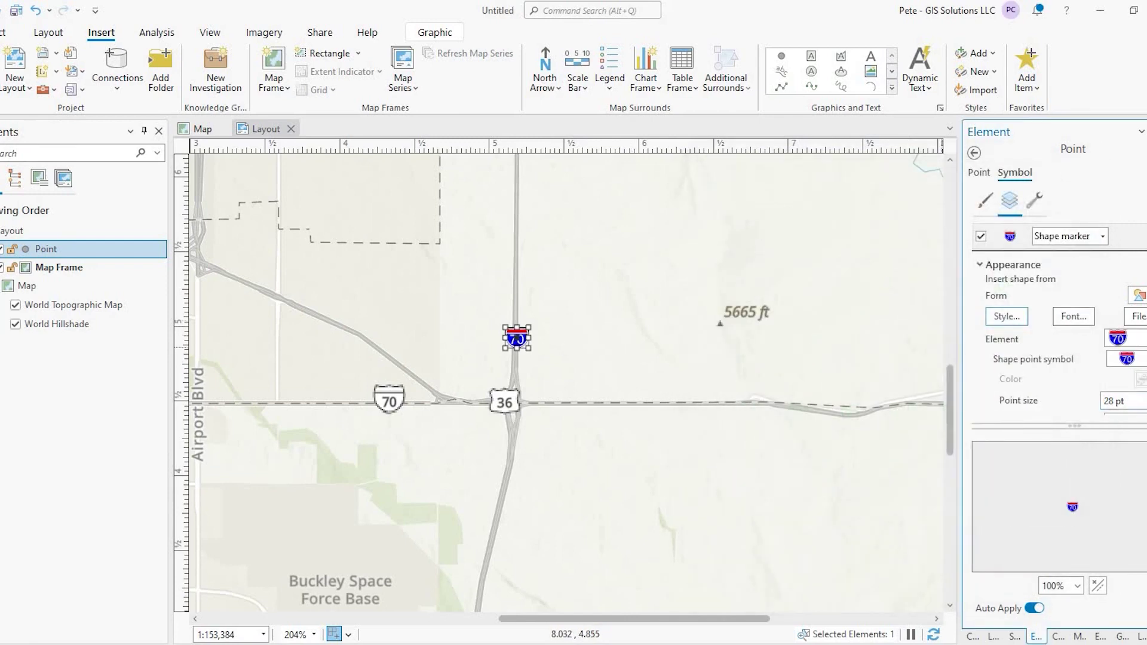
# Step: Nudge the map frame slightly up and to the right
pyautogui.scroll(2, 1114, 401)
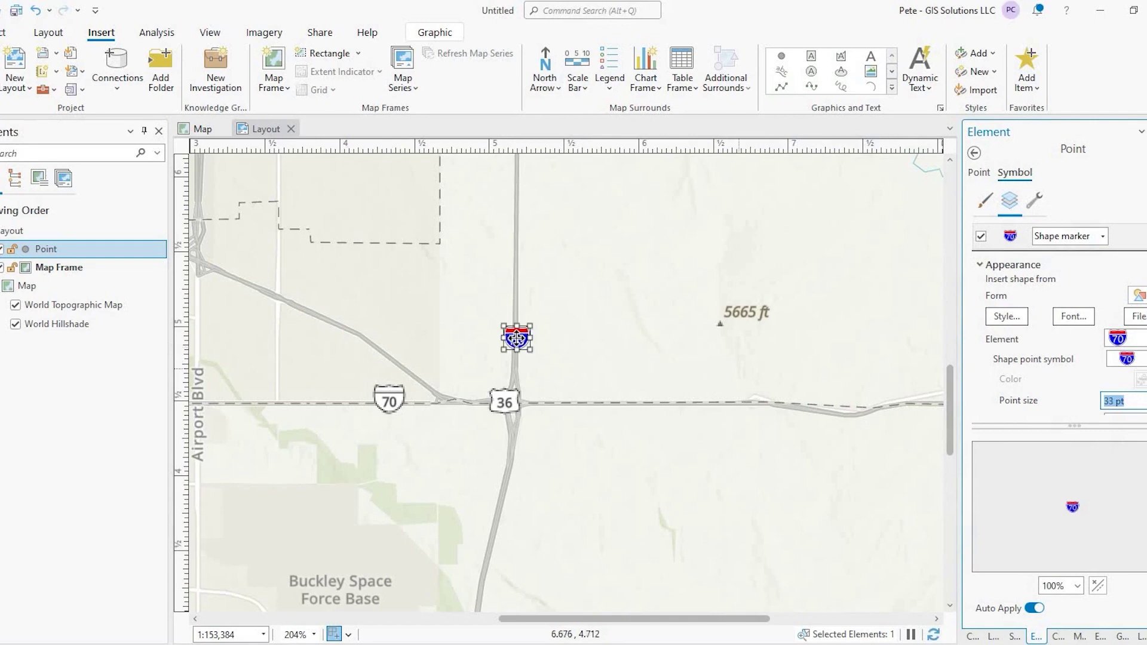
pyautogui.click(509, 338)
pyautogui.moveTo(509, 338); pyautogui.dragTo(545, 357)
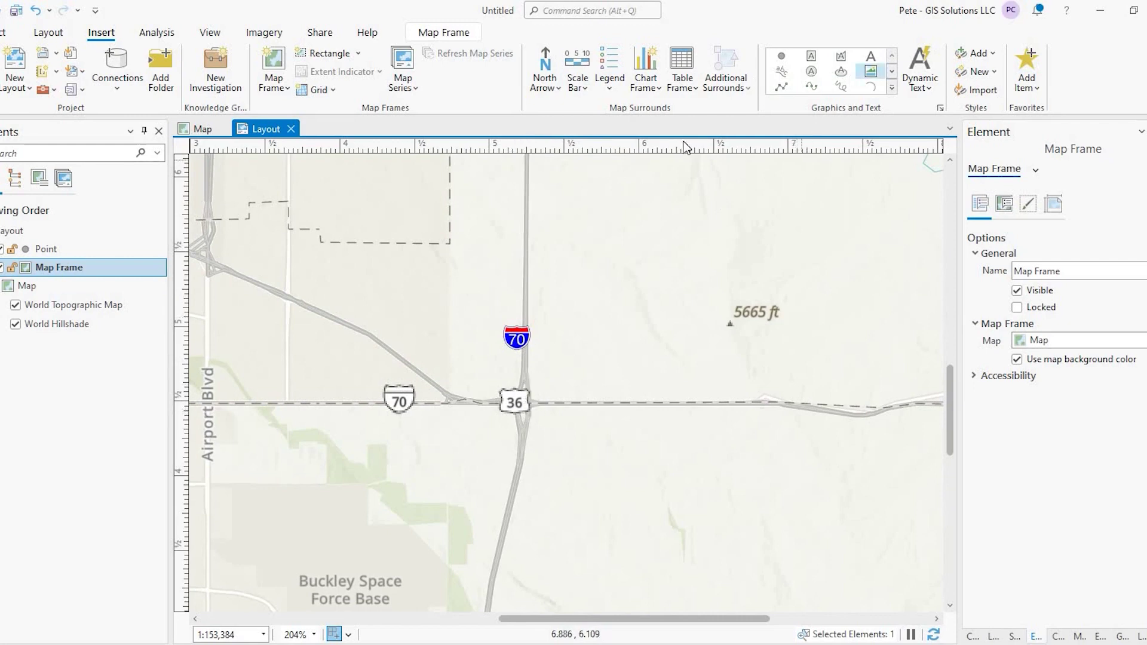
# Step: Add a second point graphic on the road below the 36 junction and browse its shapes
pyautogui.click(519, 339)
pyautogui.moveTo(523, 460); pyautogui.dragTo(517, 461)
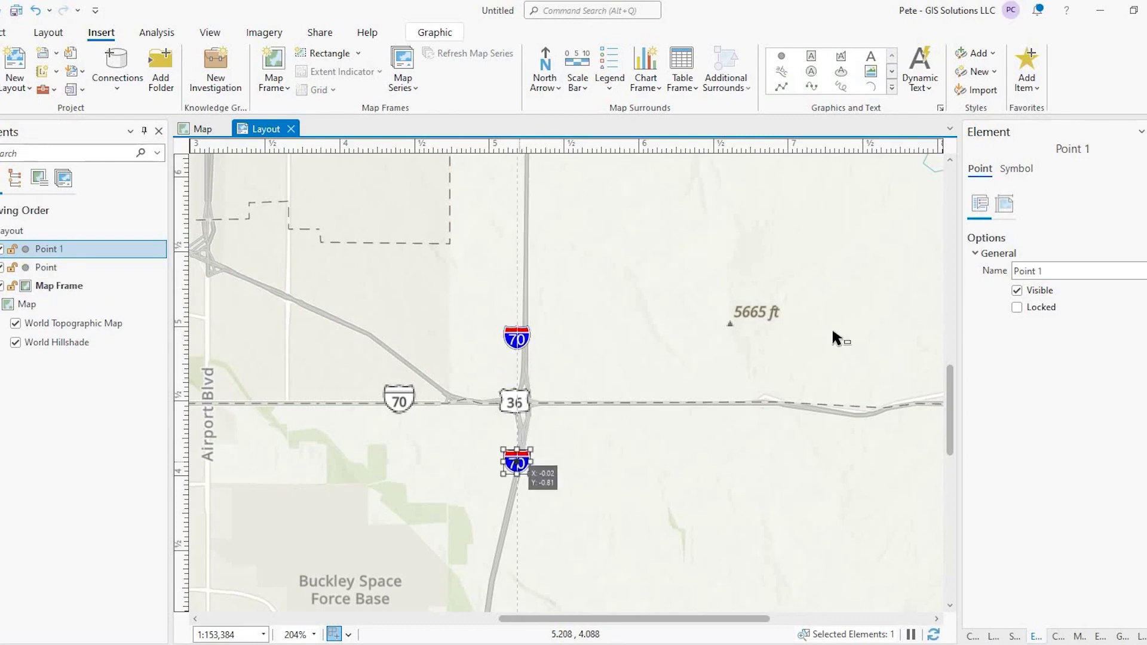
pyautogui.click(1021, 170)
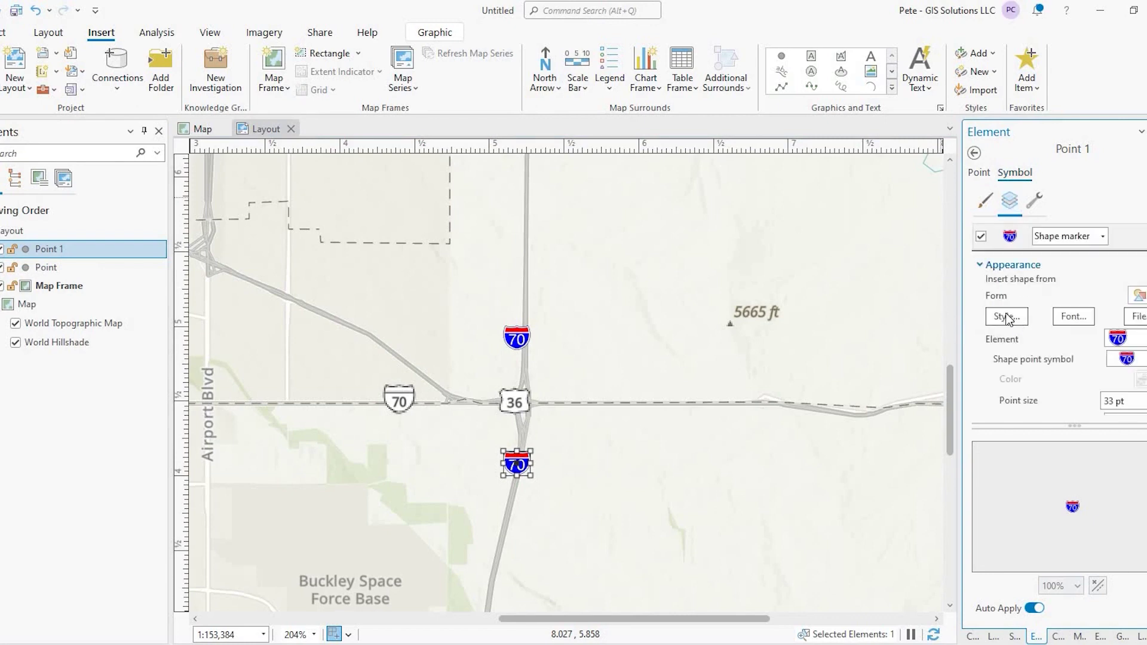
pyautogui.click(1012, 317)
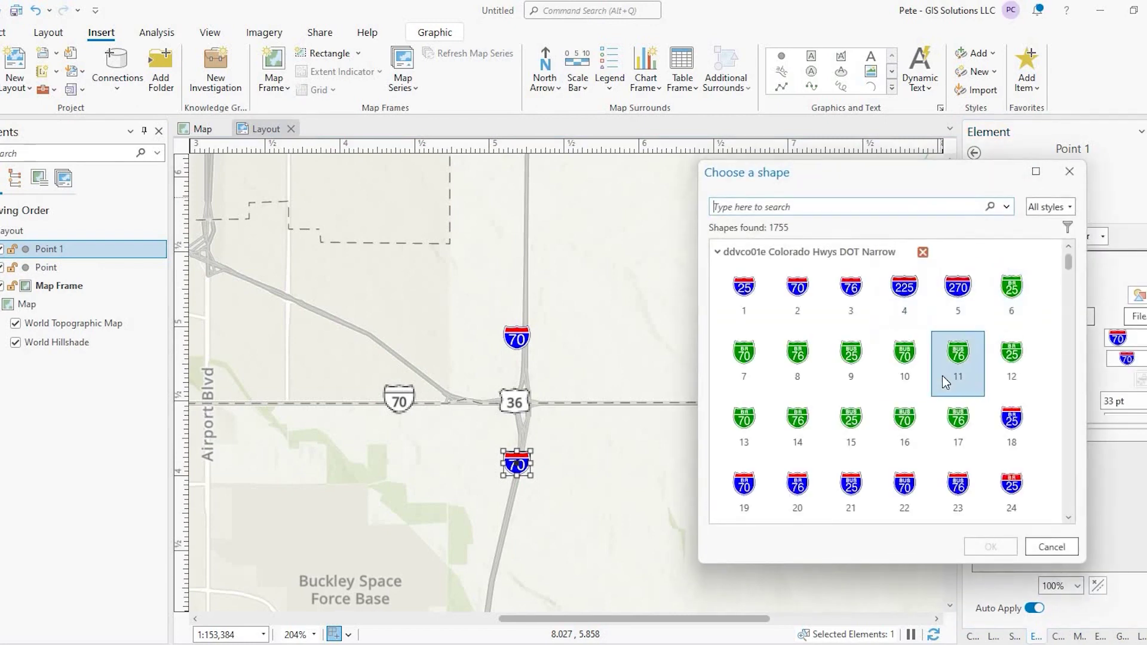
# Step: Give the new point the US 36 shield, shape 30, at 34 pt
pyautogui.scroll(-6, 943, 380)
pyautogui.scroll(-20, 941, 382)
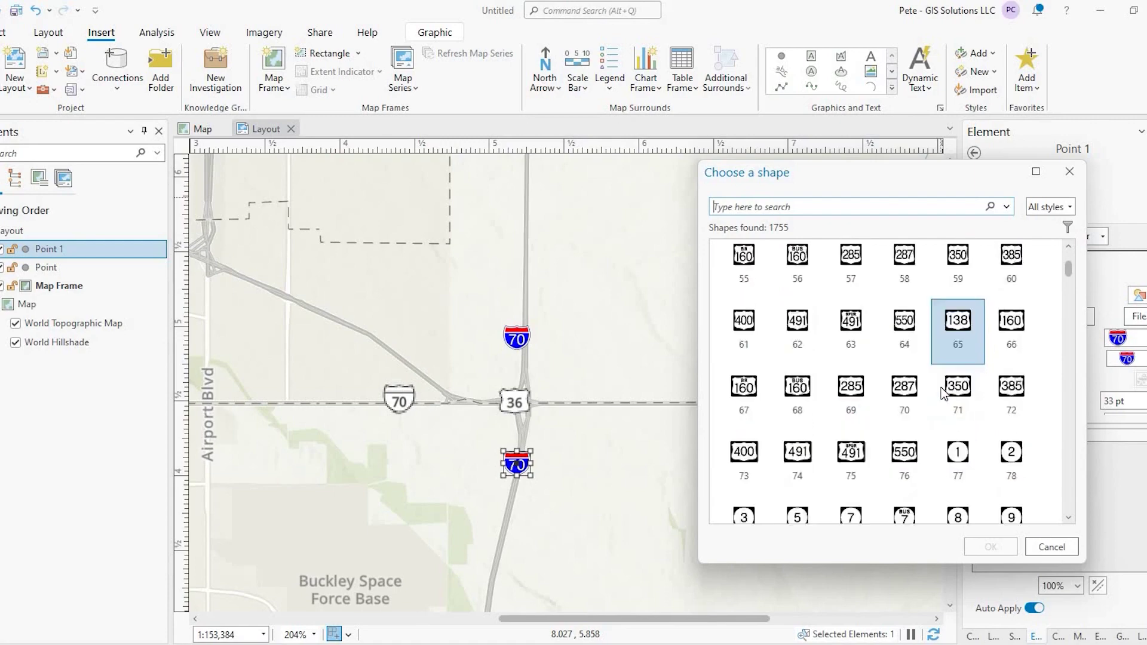
pyautogui.scroll(-20, 942, 395)
pyautogui.scroll(-16, 940, 390)
pyautogui.scroll(-20, 940, 391)
pyautogui.scroll(-2, 899, 460)
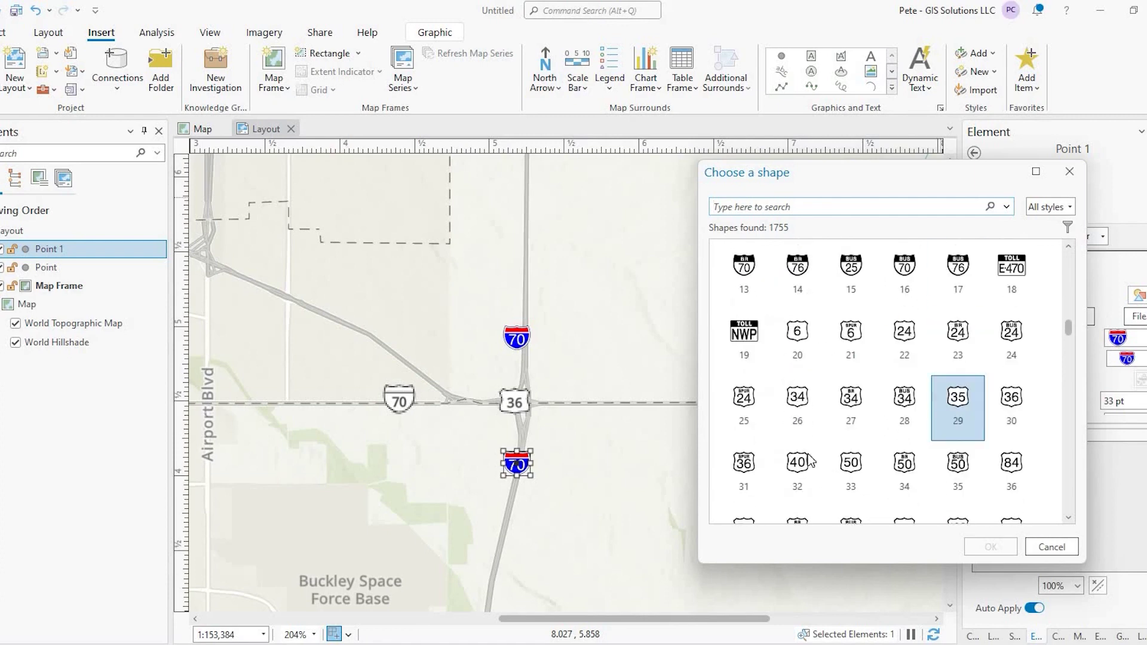
pyautogui.click(1011, 406)
pyautogui.click(991, 547)
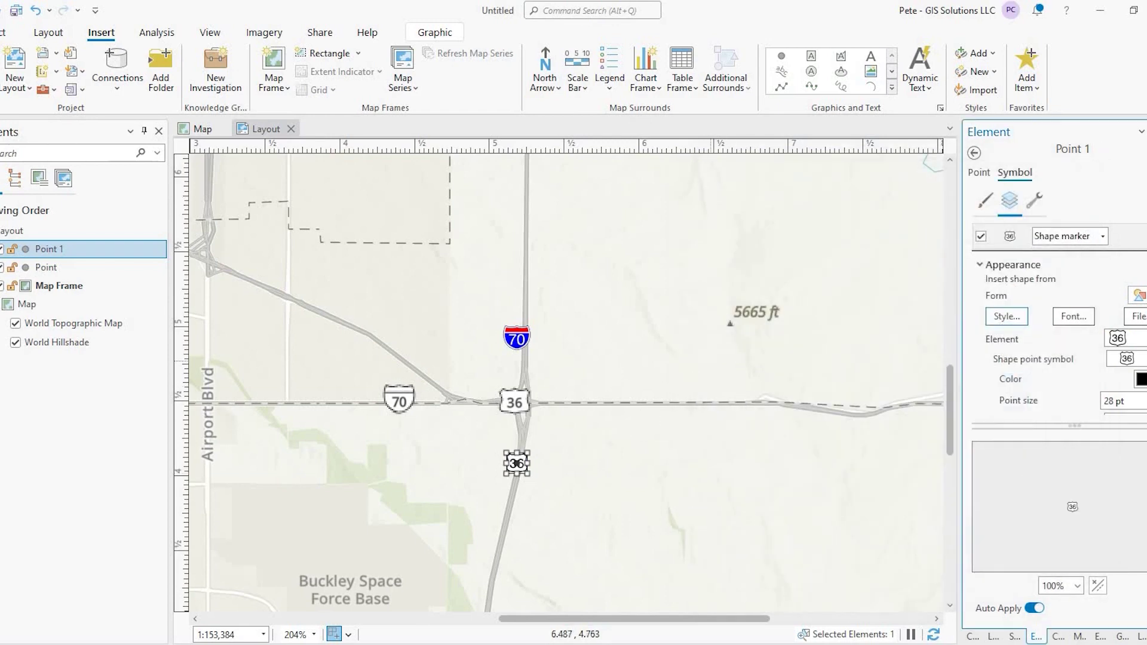
pyautogui.click(1143, 396)
pyautogui.click(688, 383)
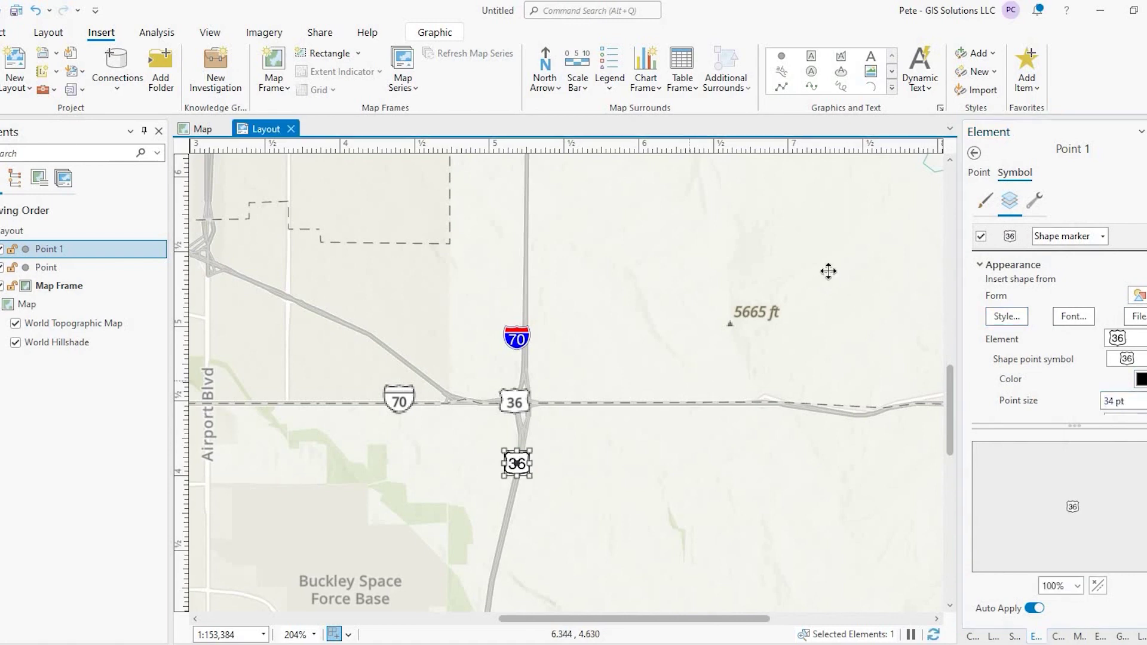
pyautogui.click(787, 57)
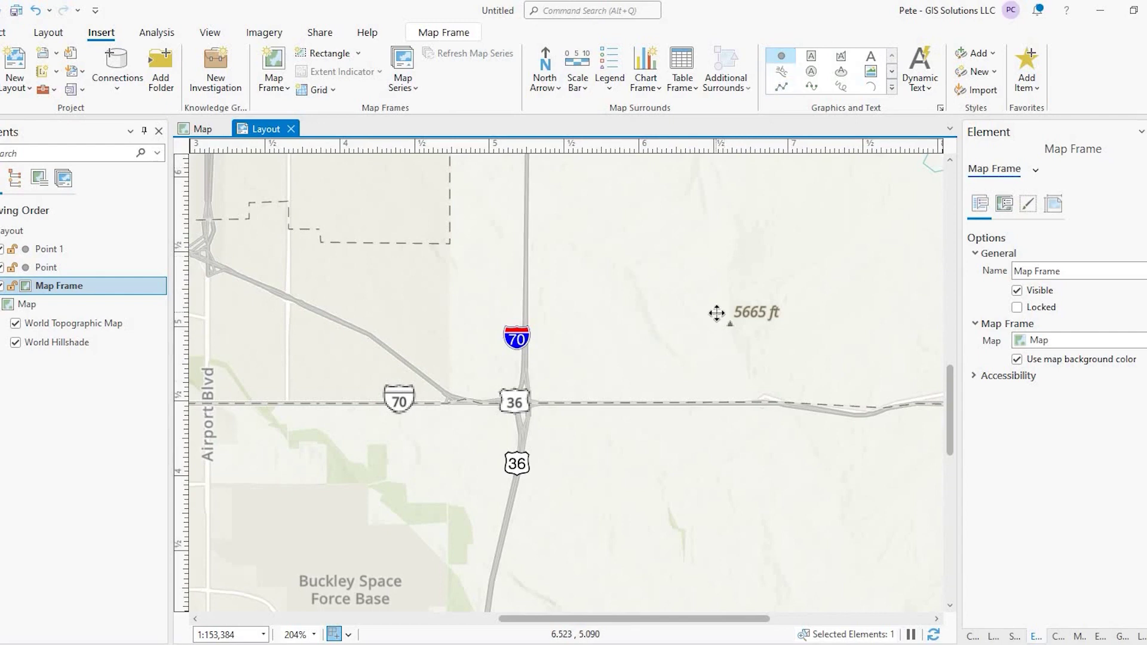
# Step: Place a black point beside the 5665 ft label, leaving its symbol shape unchanged
pyautogui.click(716, 313)
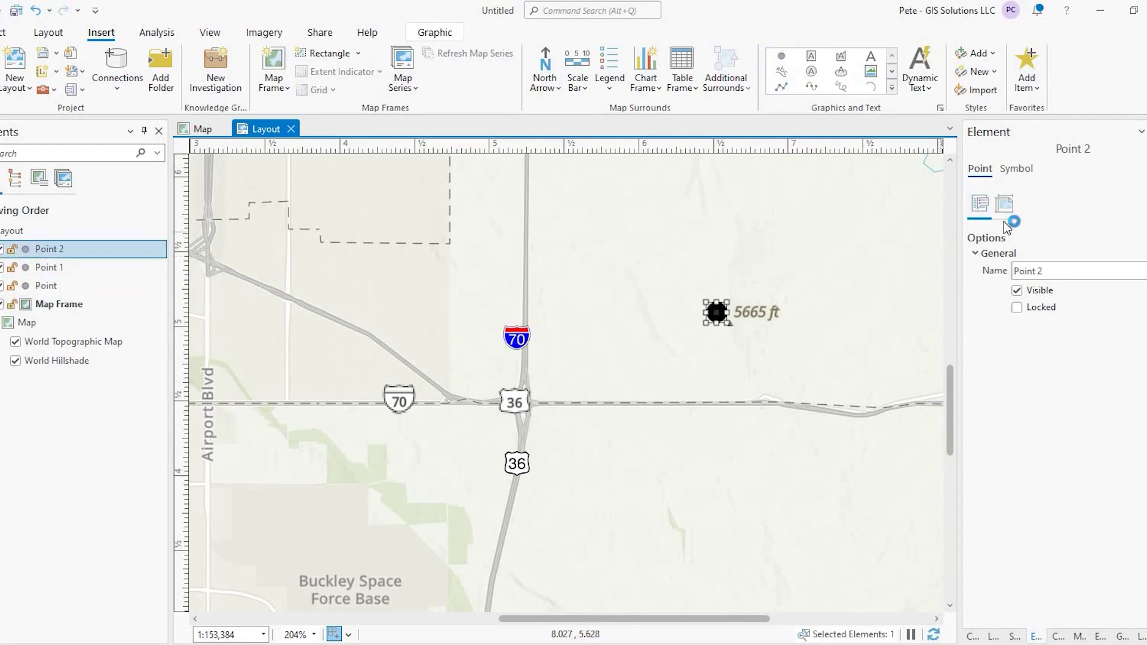
pyautogui.click(1010, 200)
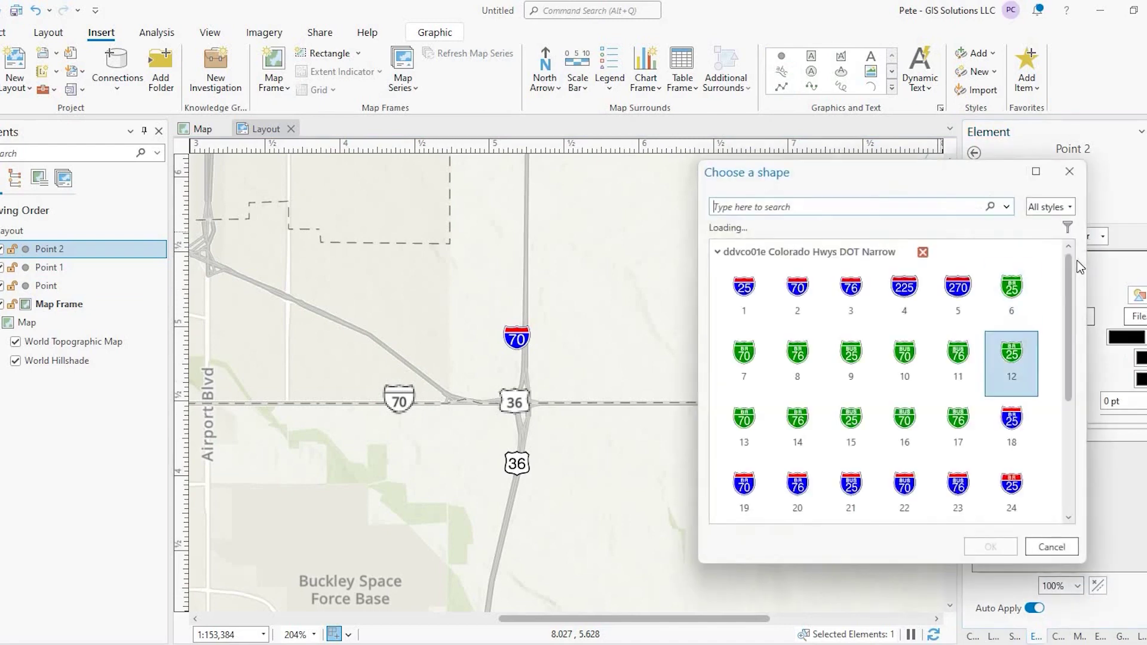
pyautogui.scroll(-8, 1069, 391)
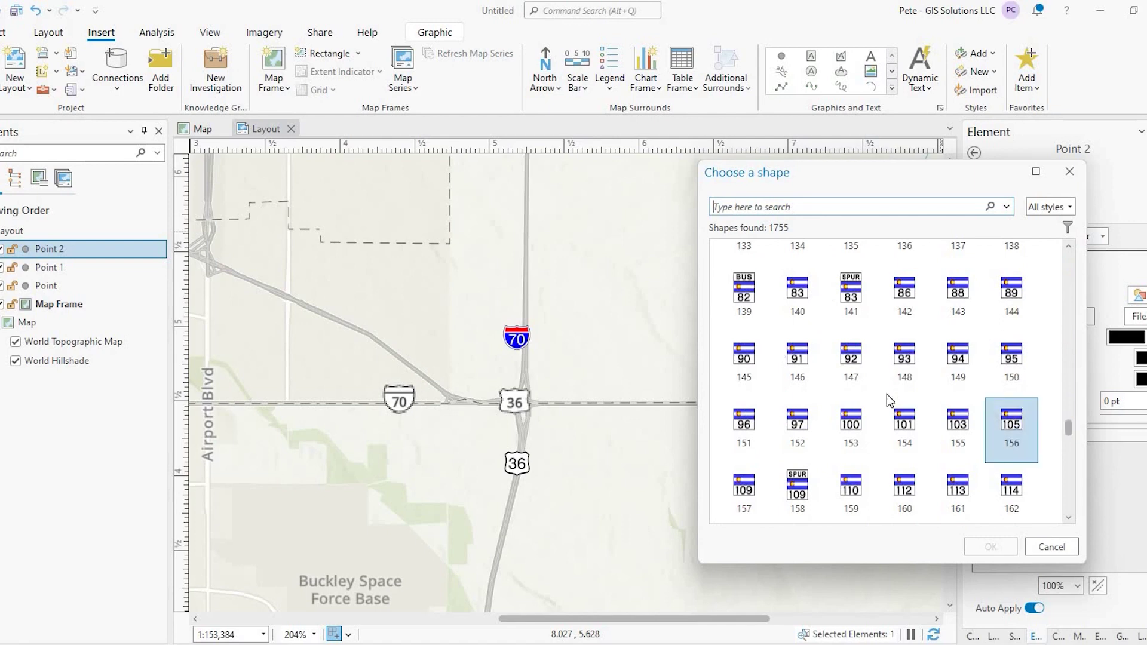
pyautogui.scroll(-3, 886, 396)
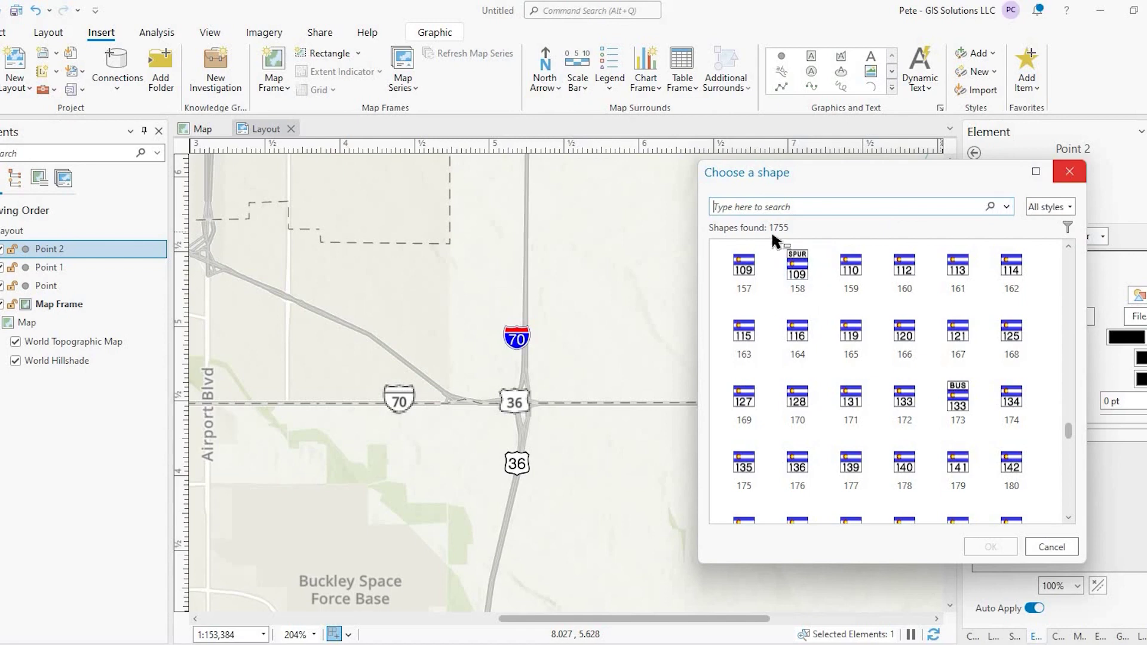
pyautogui.press('Escape')
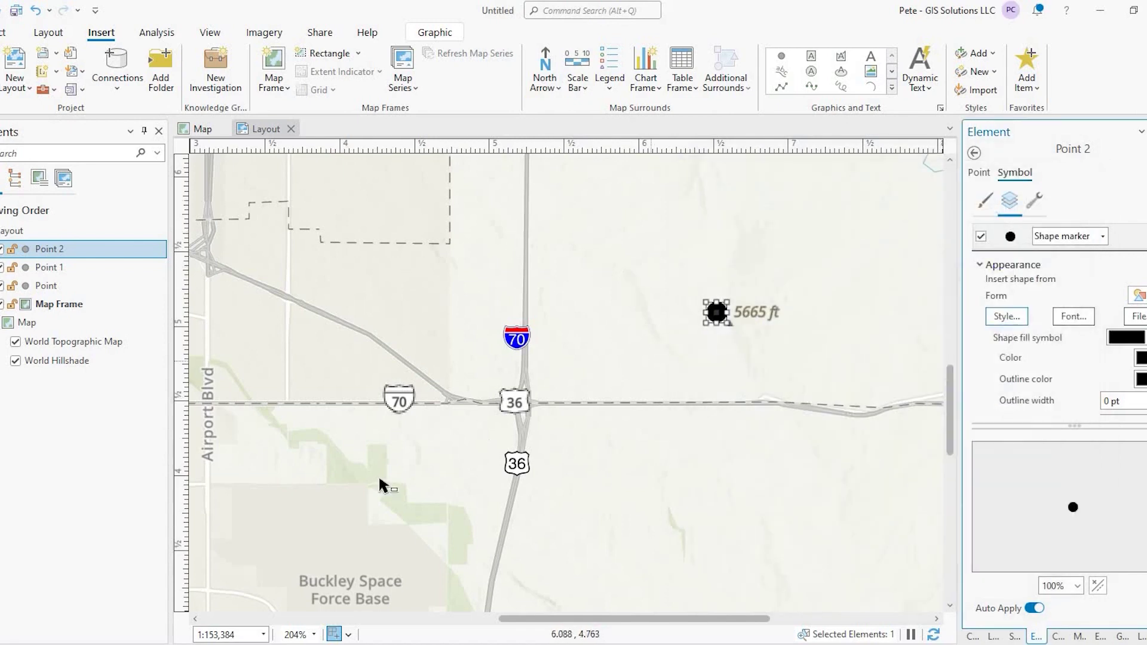